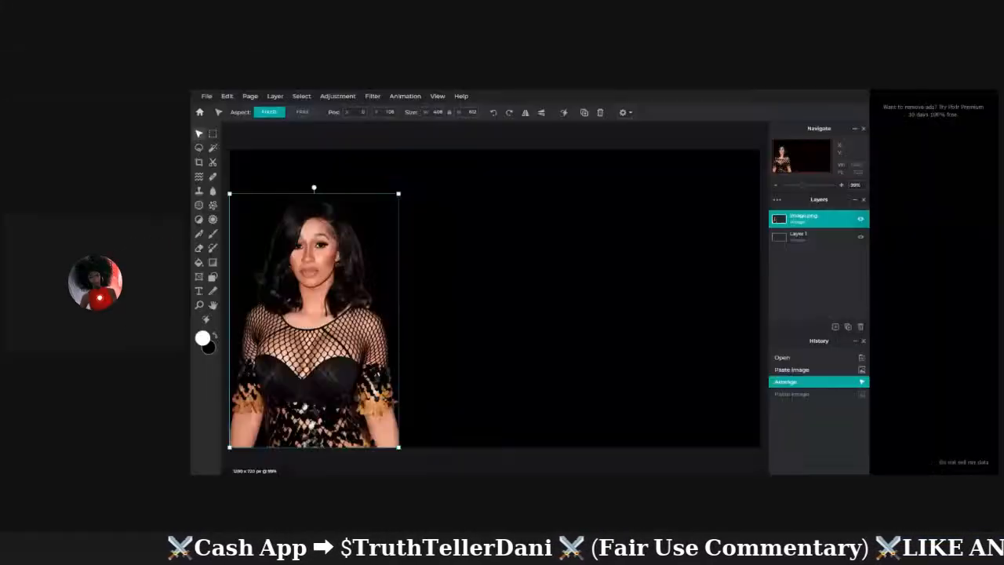
# Paste the second cutout and size it to 549×549 beside the first, standing on the bottom edge.
pyautogui.click(645, 295)
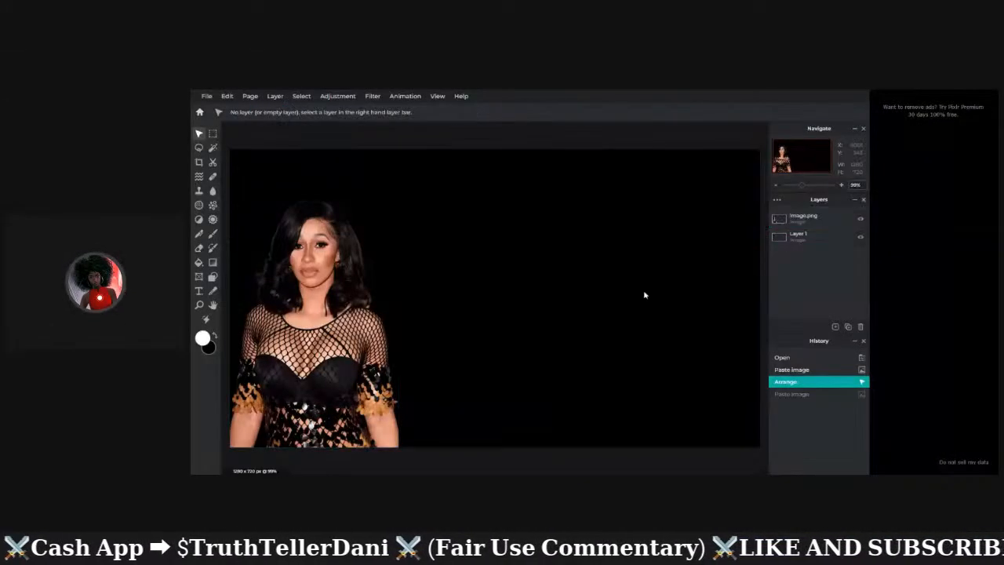
pyautogui.hotkey('ctrl', 'v')
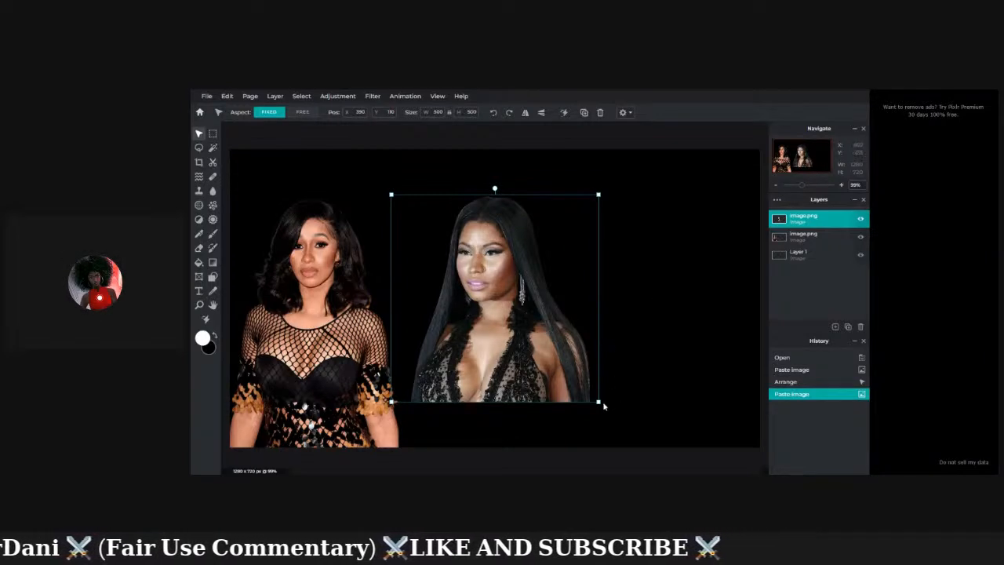
pyautogui.moveTo(599, 403); pyautogui.dragTo(551, 354)
pyautogui.moveTo(488, 316); pyautogui.dragTo(499, 407)
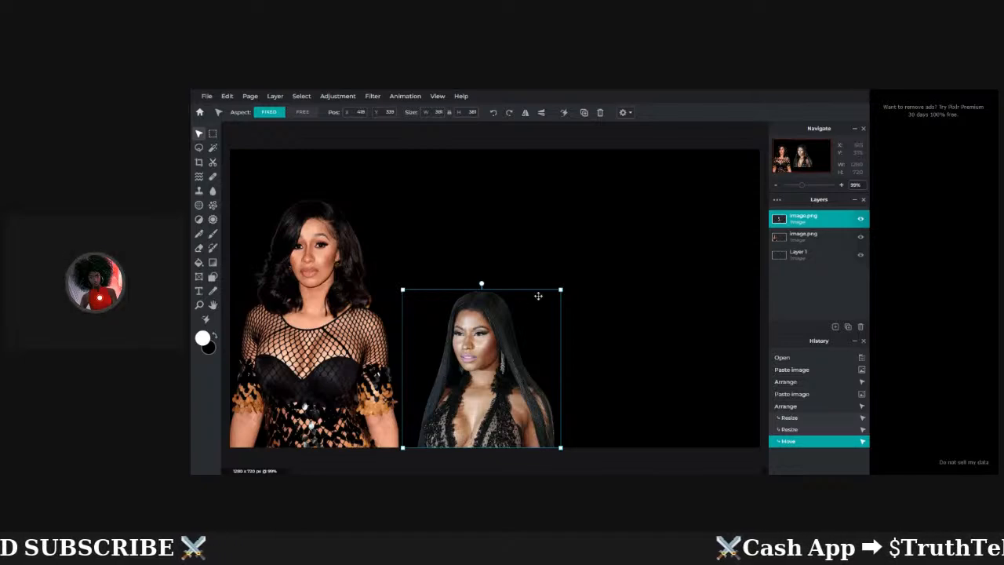
pyautogui.moveTo(559, 290); pyautogui.dragTo(638, 240)
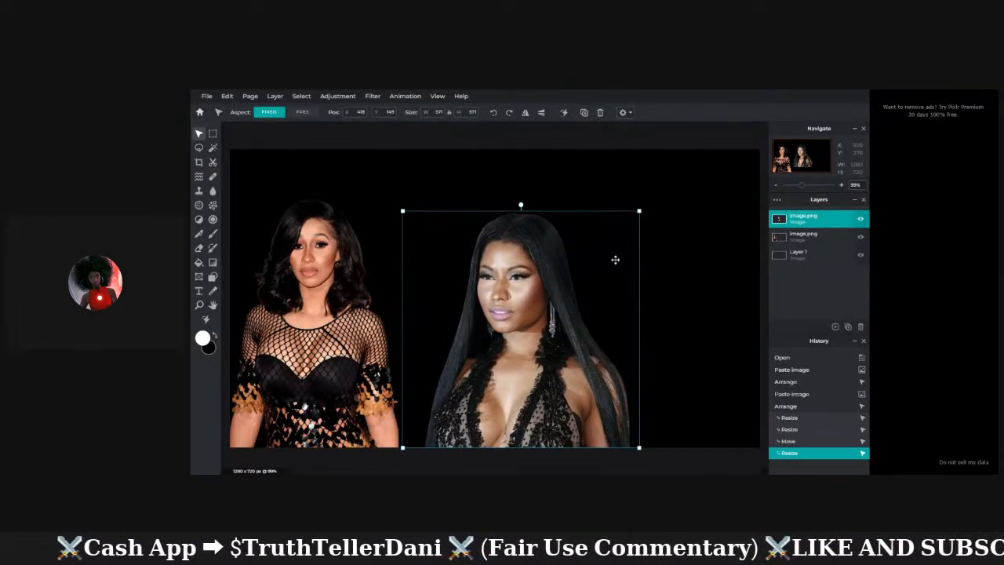
pyautogui.moveTo(640, 210); pyautogui.dragTo(630, 287)
pyautogui.moveTo(558, 298); pyautogui.dragTo(542, 296)
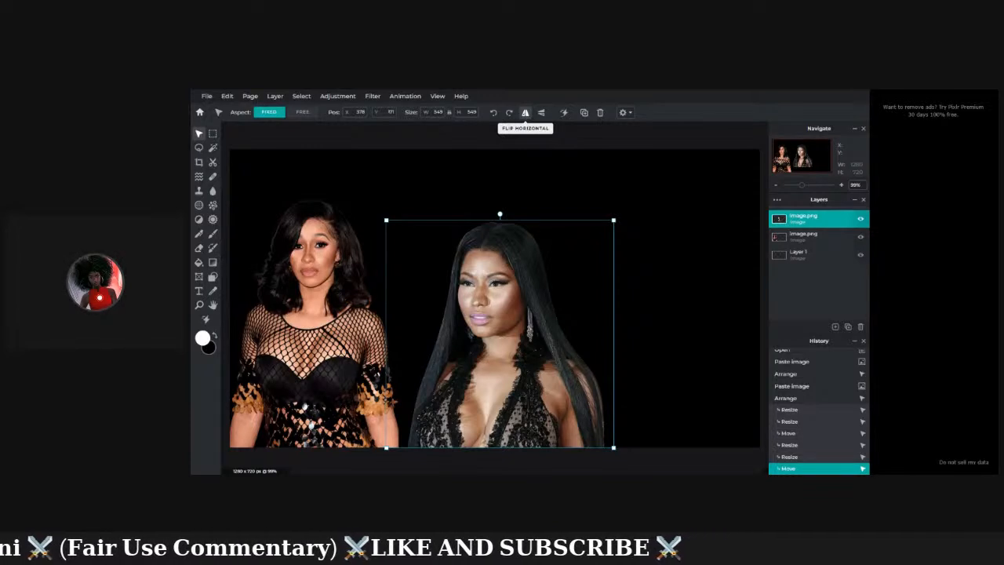
# Flip the second portrait horizontally, enlarge it to 580×580 and slide it left over the first.
pyautogui.click(526, 113)
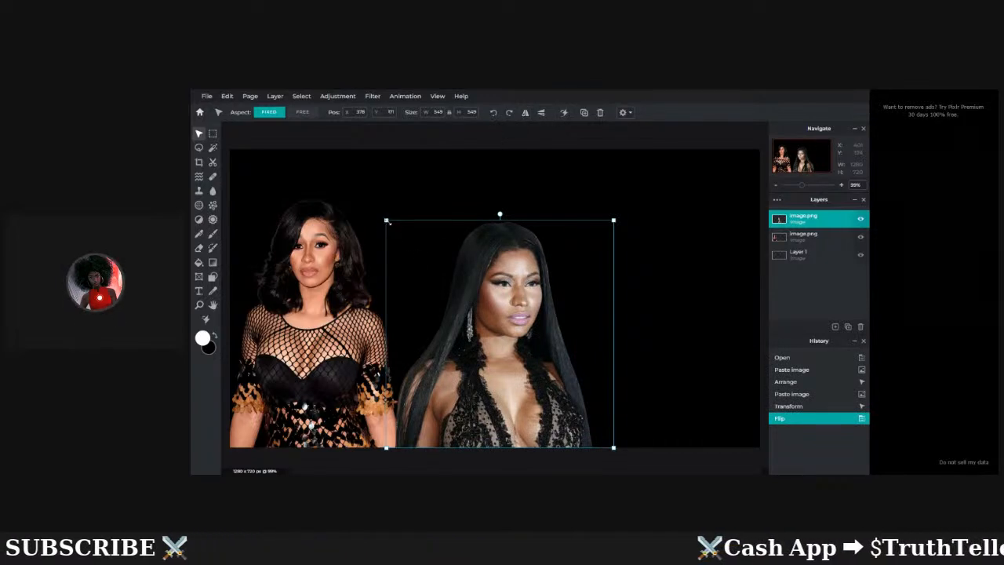
pyautogui.moveTo(387, 221)
pyautogui.mouseDown()
pyautogui.moveTo(368, 202)
pyautogui.moveTo(373, 210)
pyautogui.mouseUp()
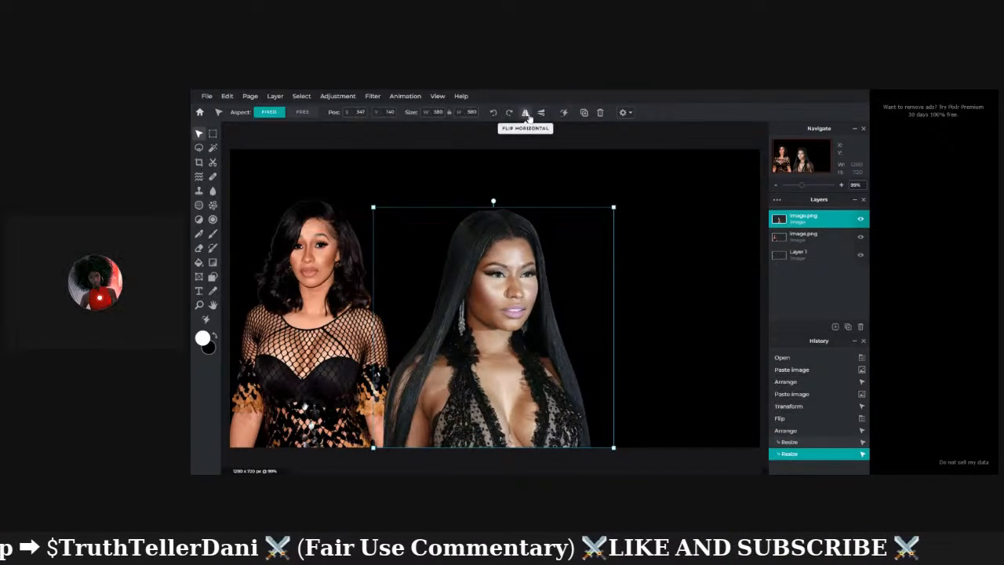
pyautogui.click(526, 113)
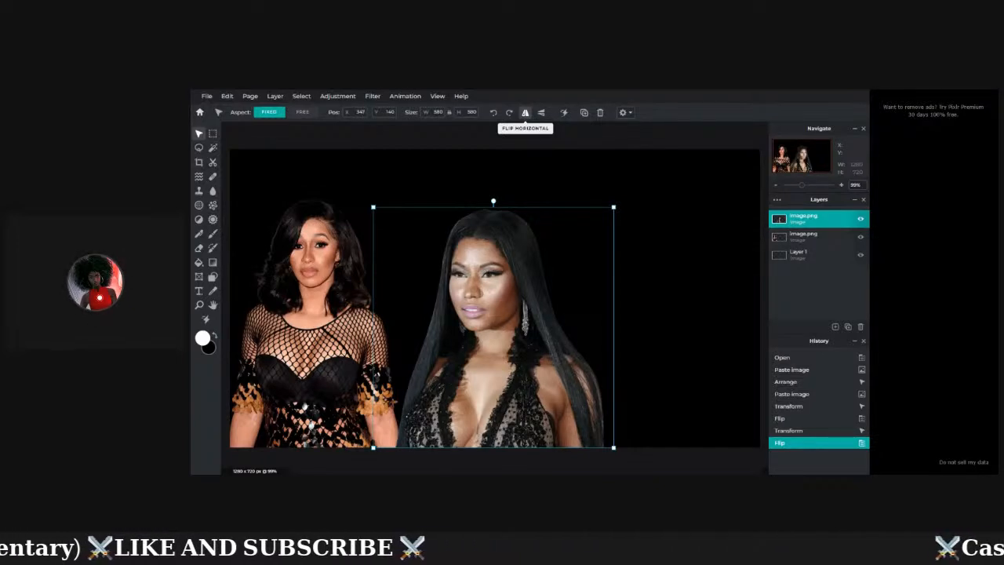
pyautogui.click(526, 112)
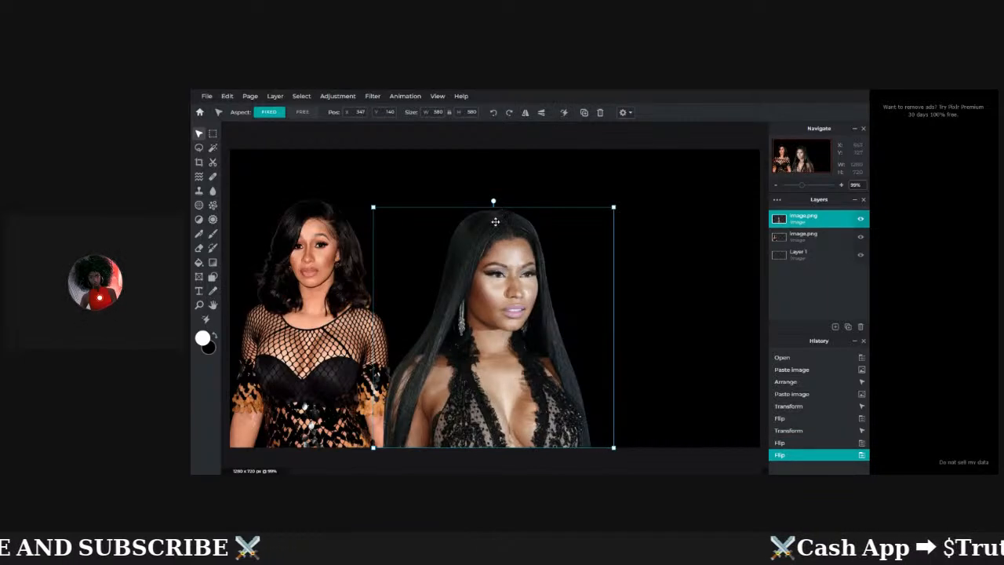
pyautogui.moveTo(495, 222); pyautogui.dragTo(413, 225)
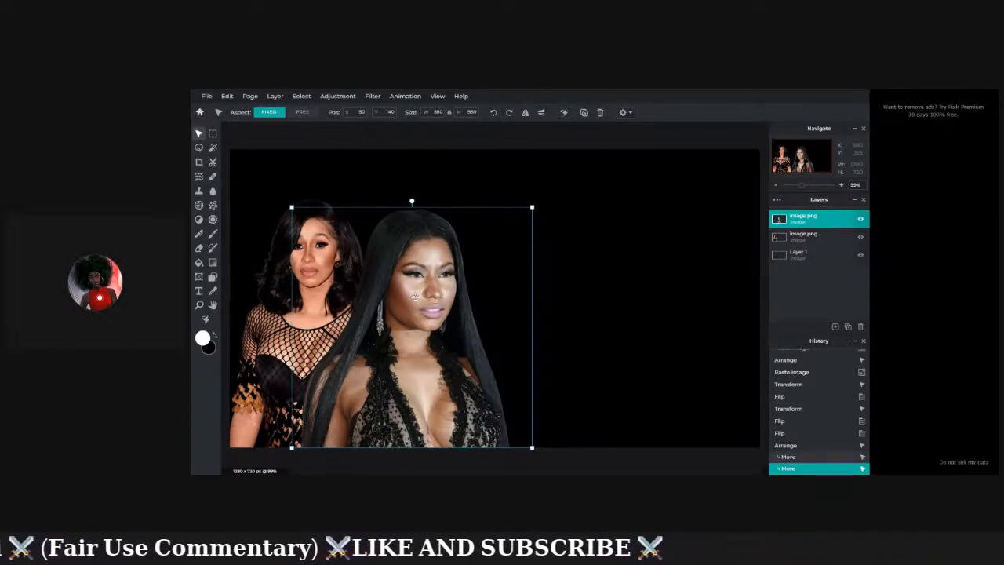
# Move the second portrait about 60 px right and enlarge it slightly from its top-left corner.
pyautogui.moveTo(415, 298); pyautogui.dragTo(415, 297)
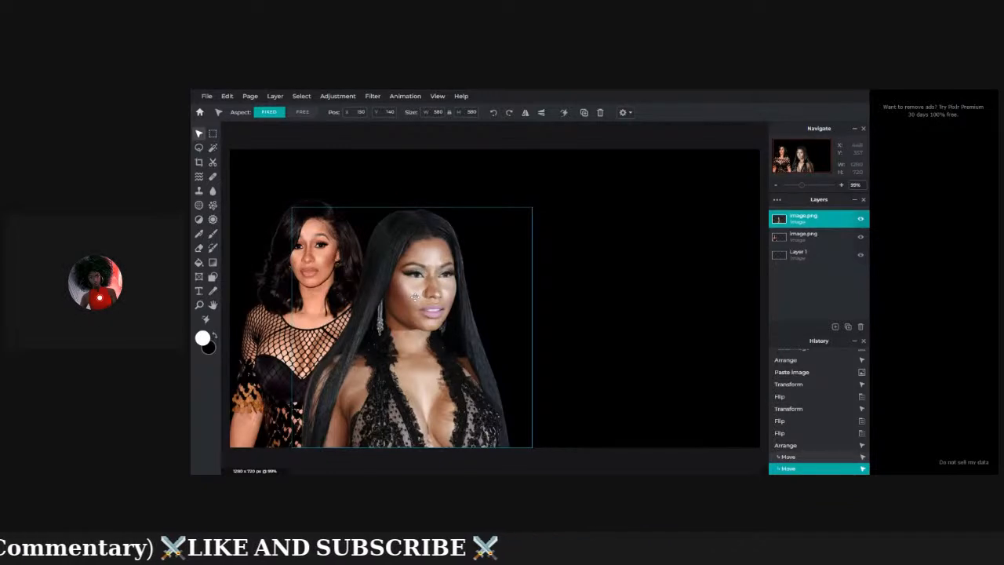
pyautogui.moveTo(416, 297); pyautogui.dragTo(460, 296)
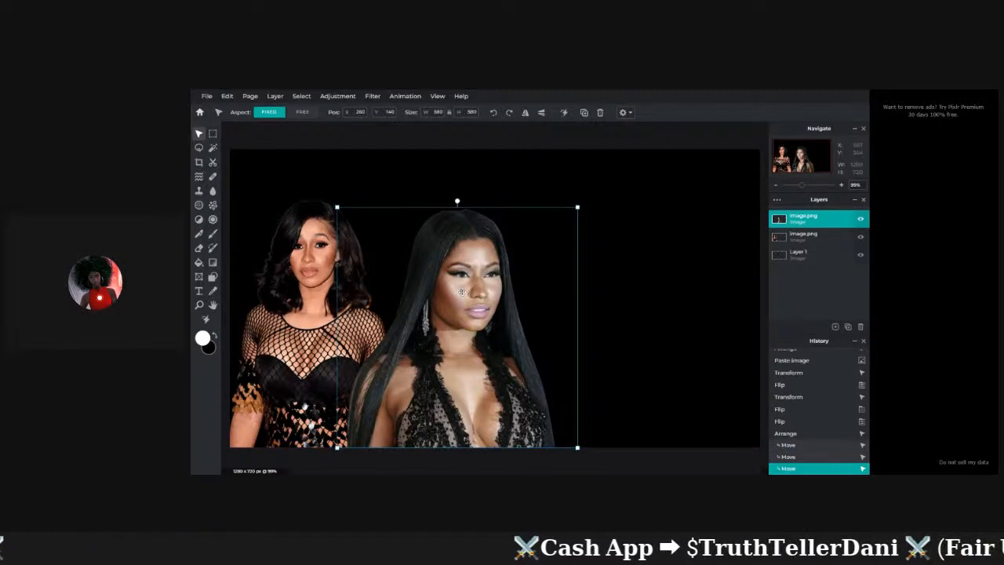
pyautogui.click(648, 251)
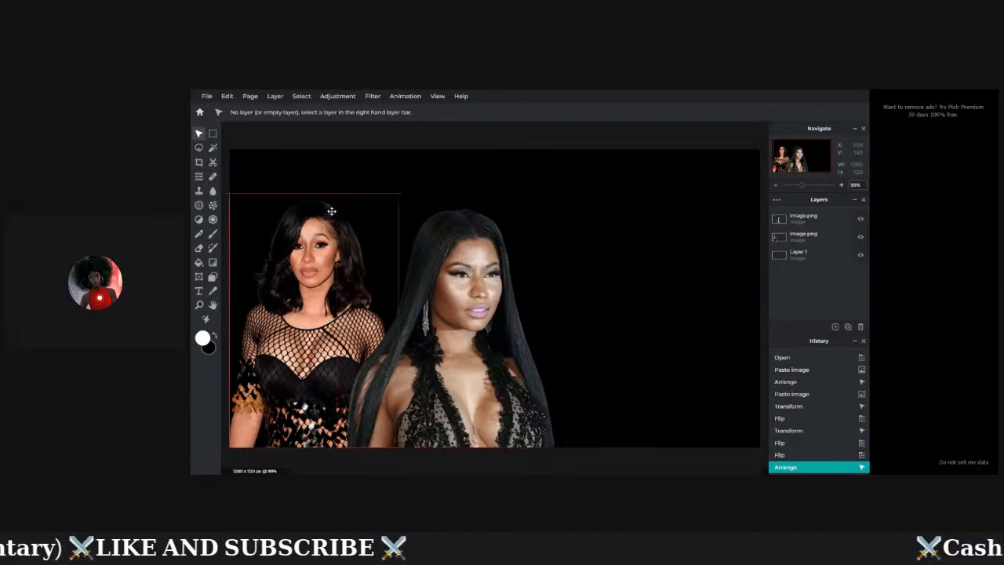
pyautogui.click(415, 224)
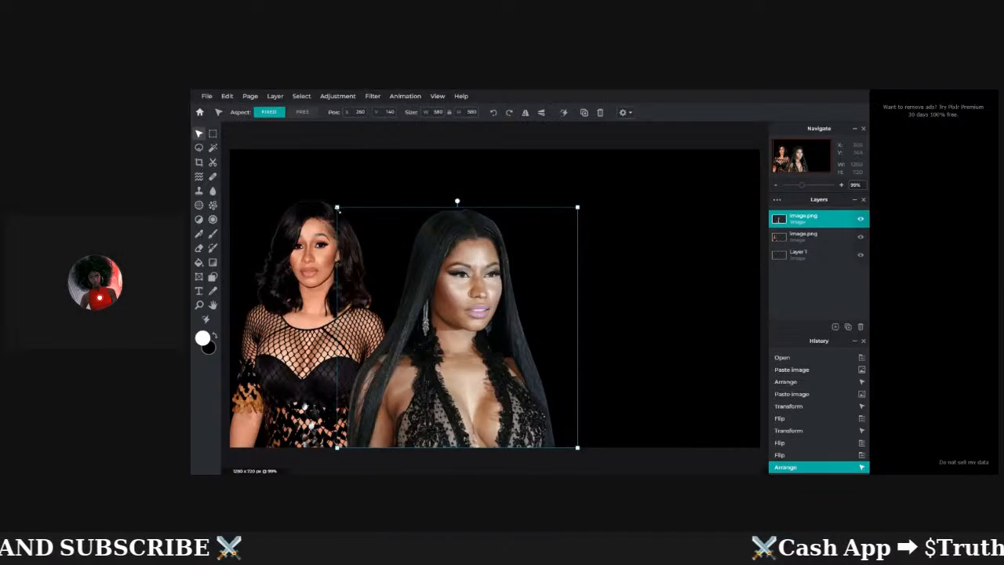
pyautogui.moveTo(338, 209); pyautogui.dragTo(336, 205)
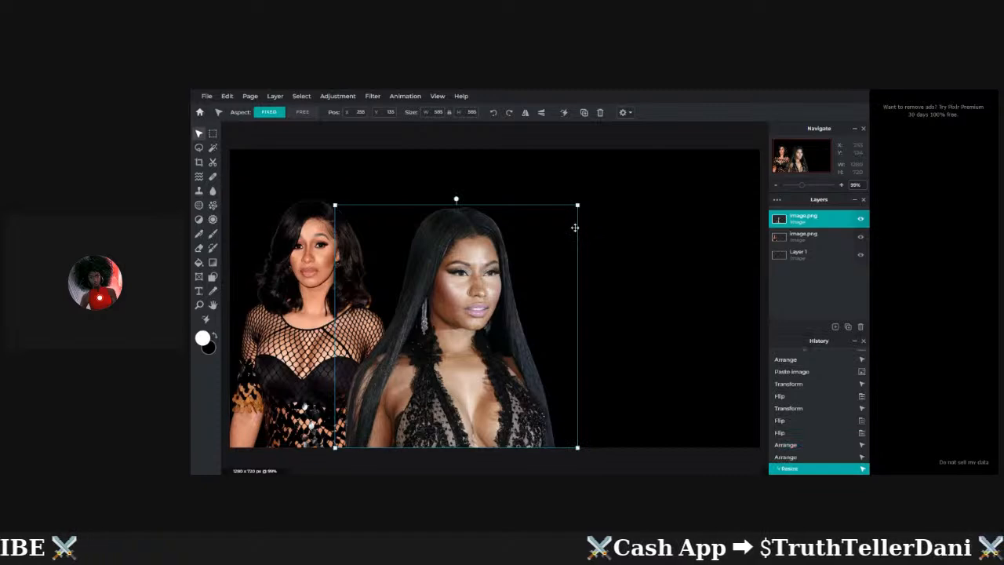
pyautogui.click(619, 231)
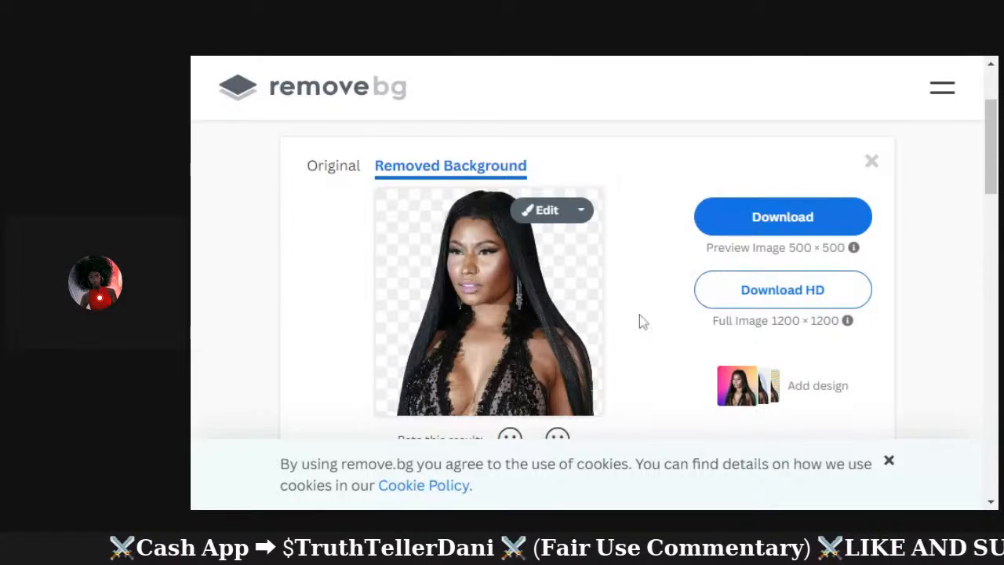
# Paste a new image into remove.bg to start its background removal.
pyautogui.hotkey('ctrl', 'v')
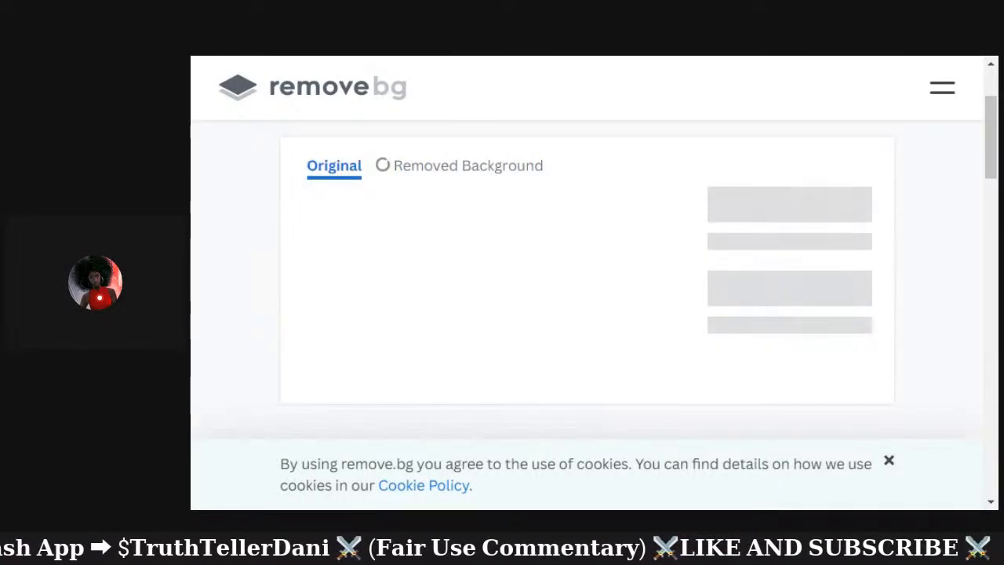
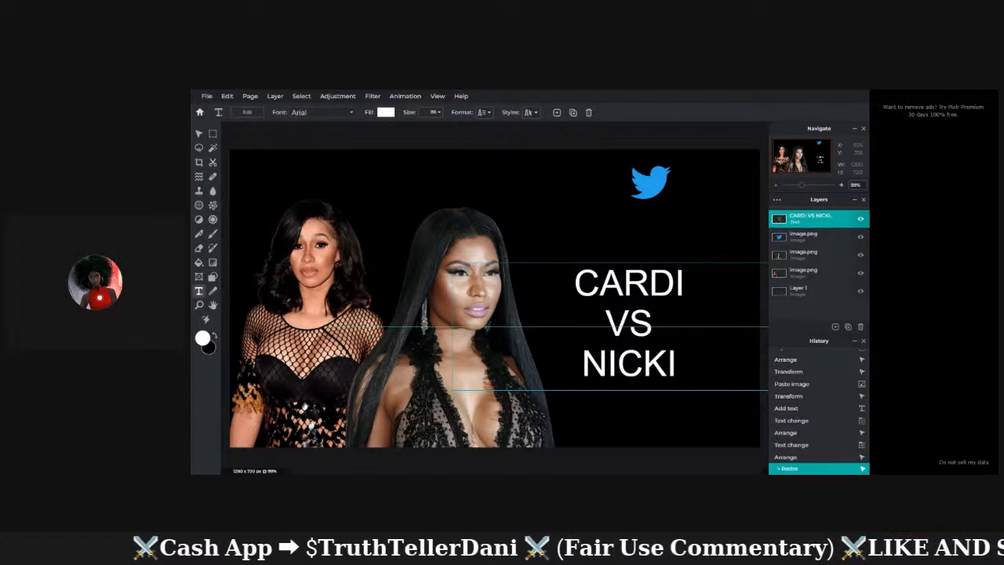
# Scale the white CARDI VS NICKI text up from its bottom handle and nudge it slightly lower.
pyautogui.click(614, 282)
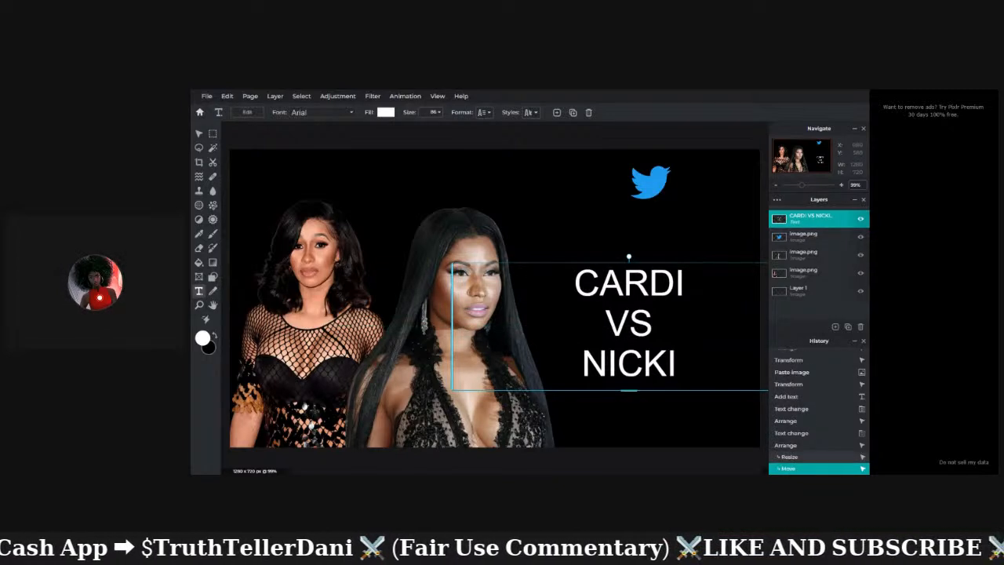
pyautogui.press('Escape')
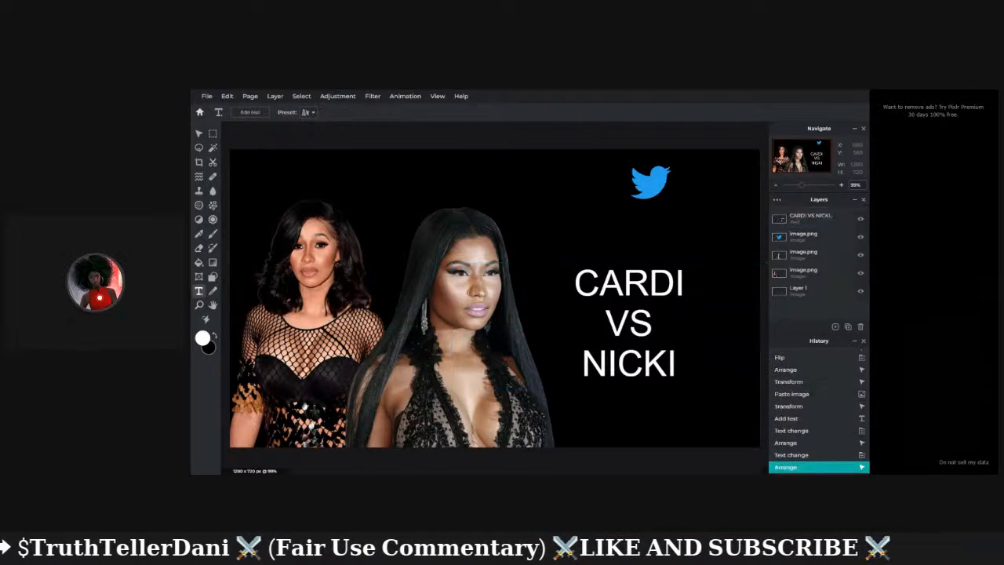
pyautogui.click(609, 364)
pyautogui.moveTo(630, 386); pyautogui.dragTo(630, 396)
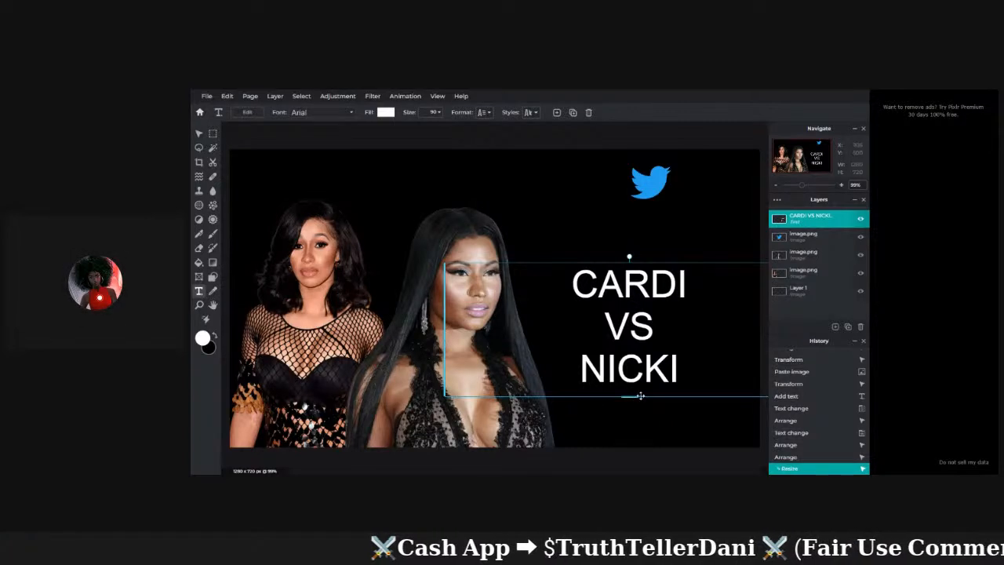
pyautogui.moveTo(630, 397)
pyautogui.mouseDown()
pyautogui.moveTo(636, 448)
pyautogui.moveTo(632, 413)
pyautogui.mouseUp()
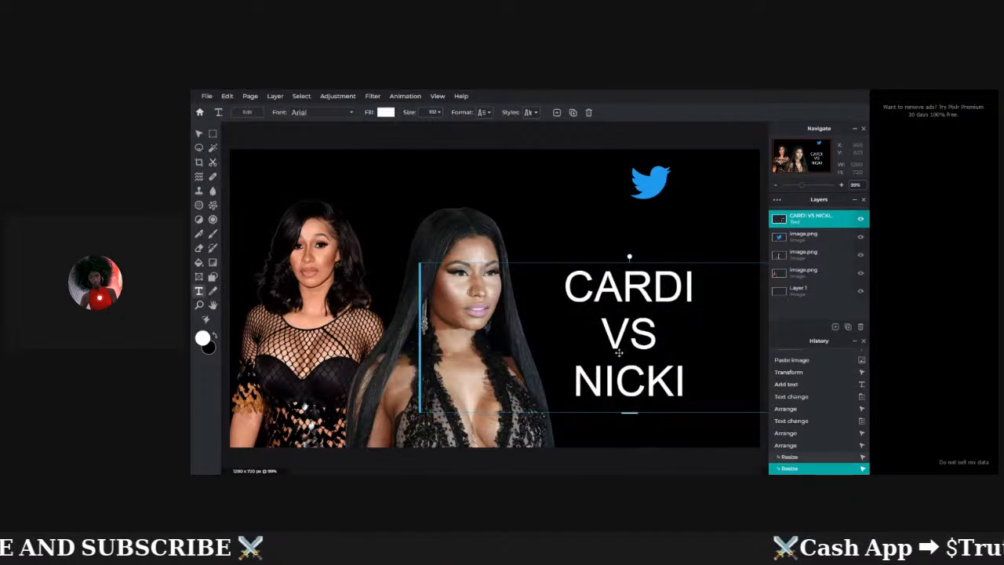
pyautogui.moveTo(619, 353)
pyautogui.mouseDown()
pyautogui.moveTo(620, 363)
pyautogui.moveTo(594, 362)
pyautogui.moveTo(631, 361)
pyautogui.mouseUp()
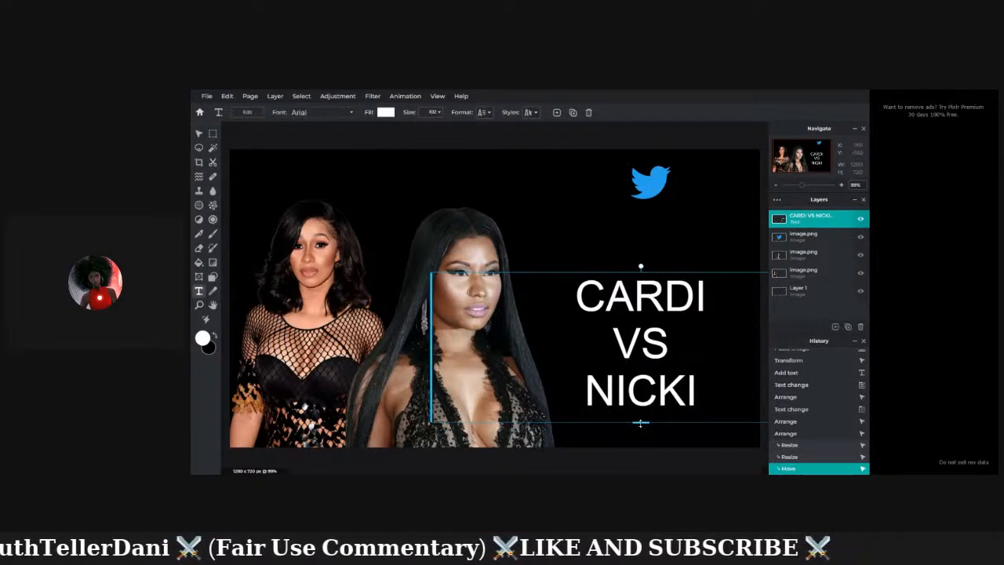
pyautogui.moveTo(641, 423); pyautogui.dragTo(641, 429)
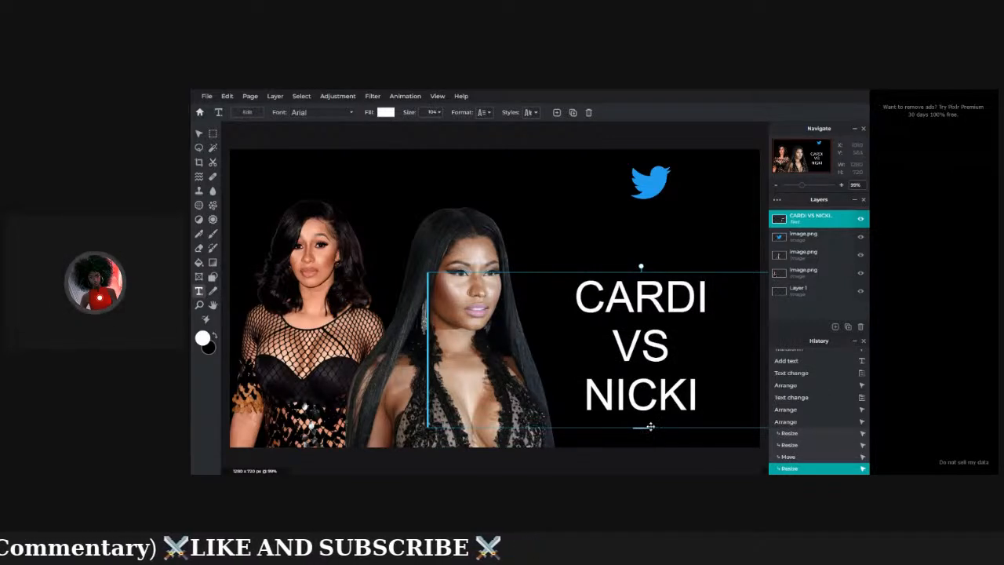
pyautogui.moveTo(645, 428); pyautogui.dragTo(644, 424)
pyautogui.click(514, 259)
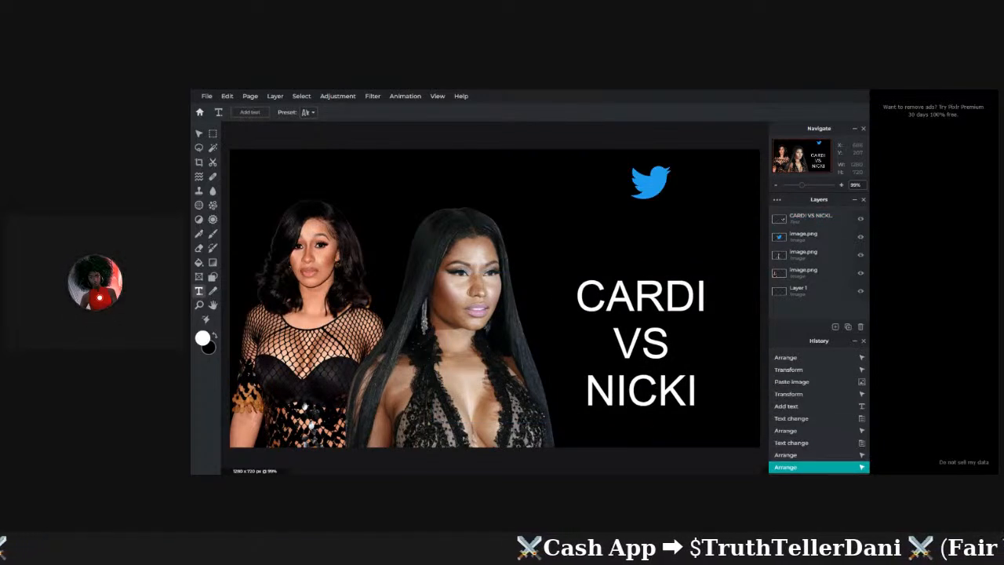
# Select the CARDI VS NICKI layer with the Text tool and open its Fill picker, still #FFFFFF.
pyautogui.click(200, 292)
pyautogui.click(506, 275)
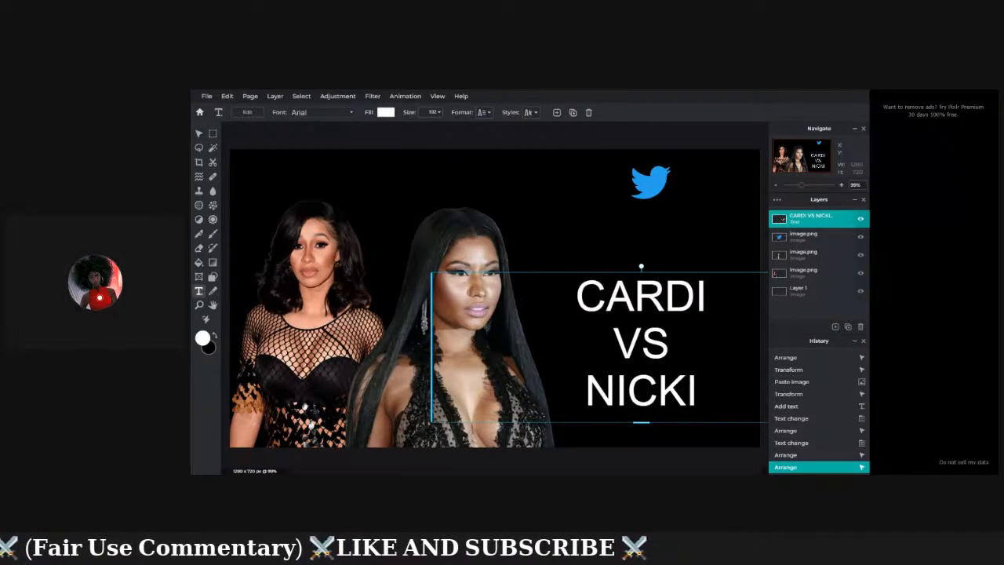
pyautogui.click(387, 114)
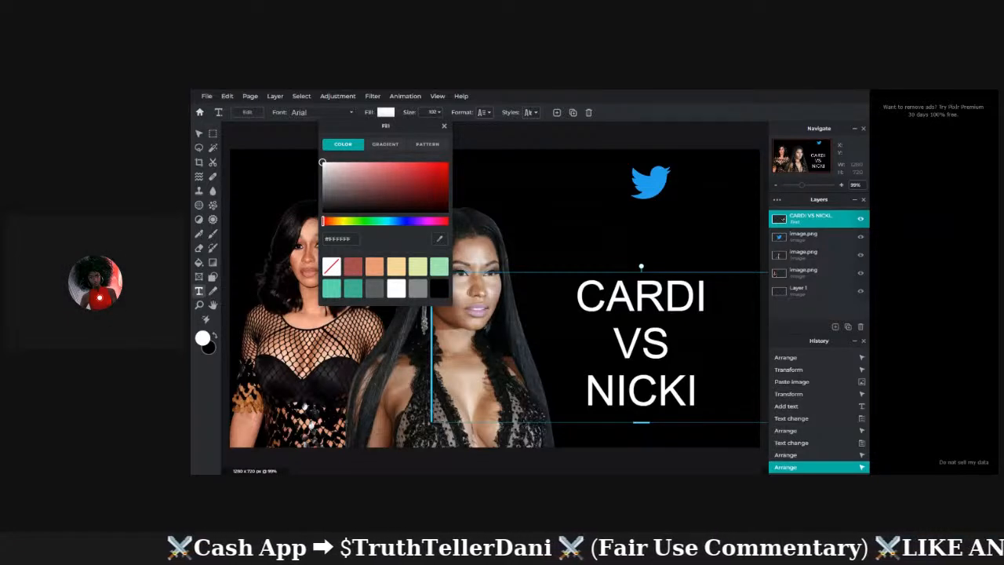
# Eyedrop a brown tone from the left portrait so the text fill becomes #A66739.
pyautogui.click(440, 240)
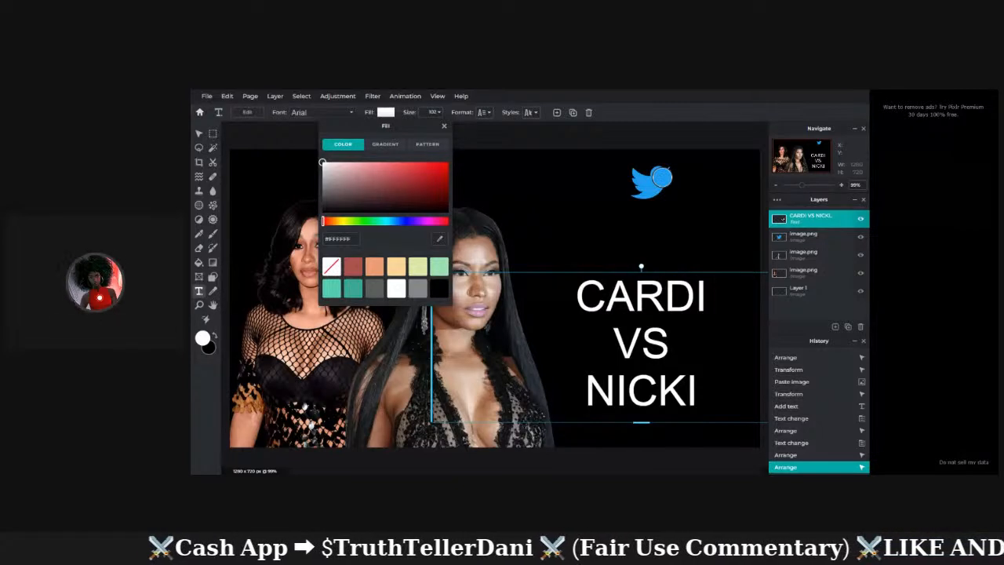
pyautogui.click(662, 177)
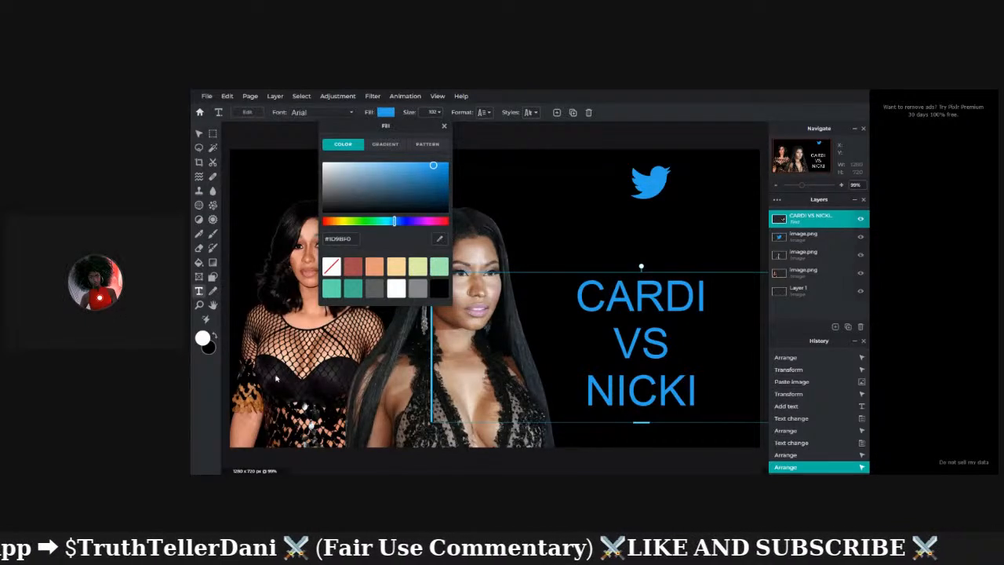
pyautogui.click(439, 239)
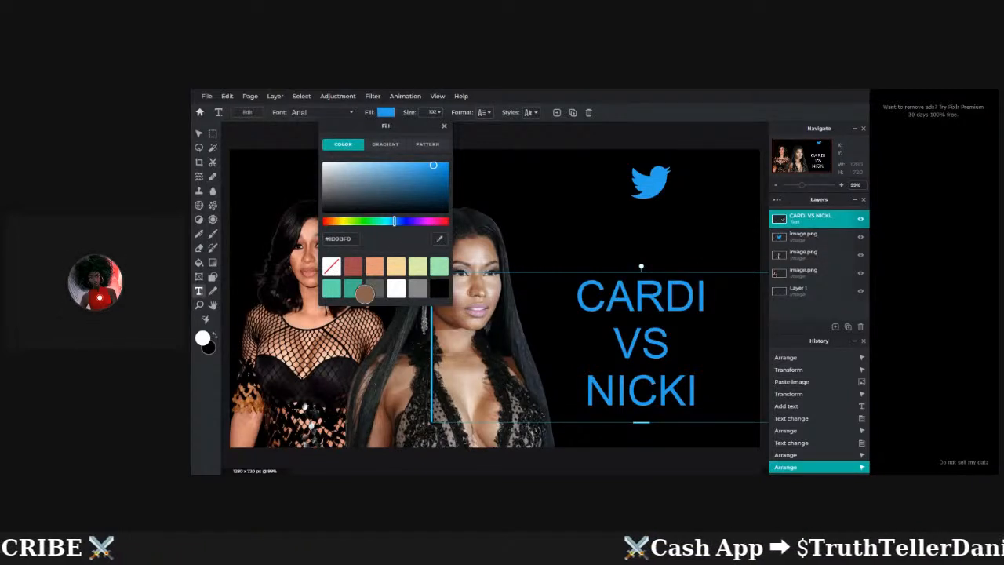
pyautogui.click(257, 393)
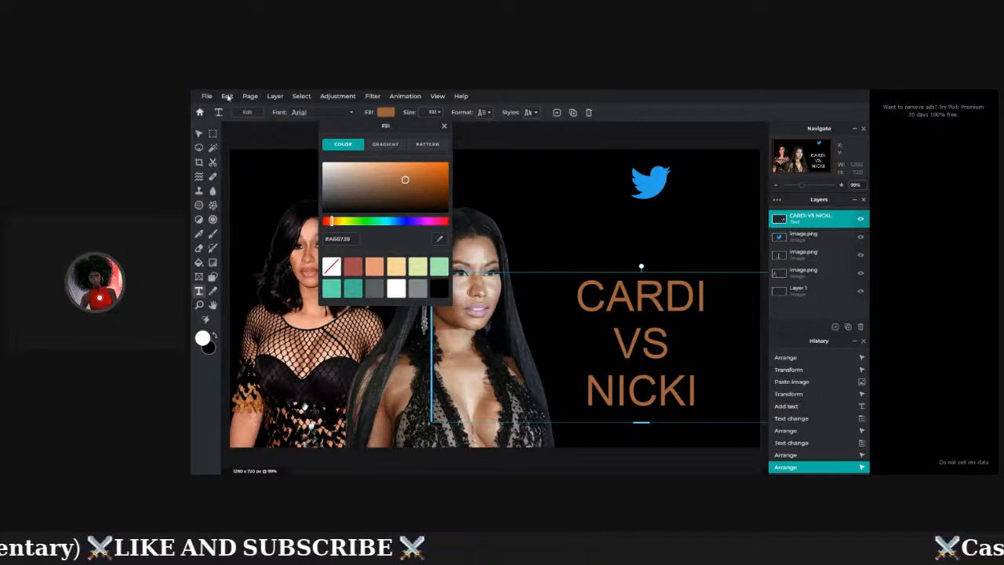
pyautogui.click(228, 98)
# Step back and forward through Edit history with Undo and Redo, ending on the brown fill.
pyautogui.click(227, 96)
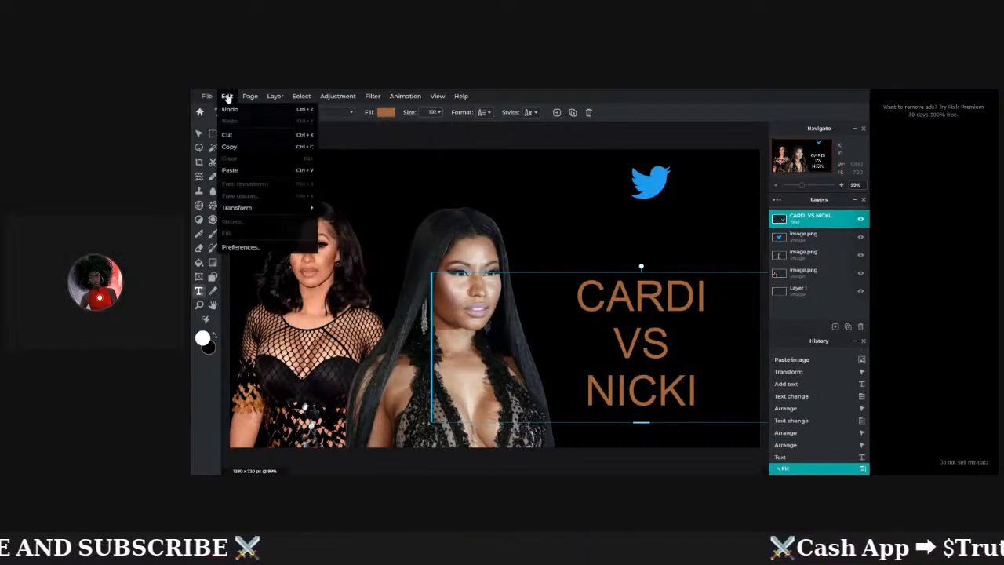
pyautogui.click(230, 109)
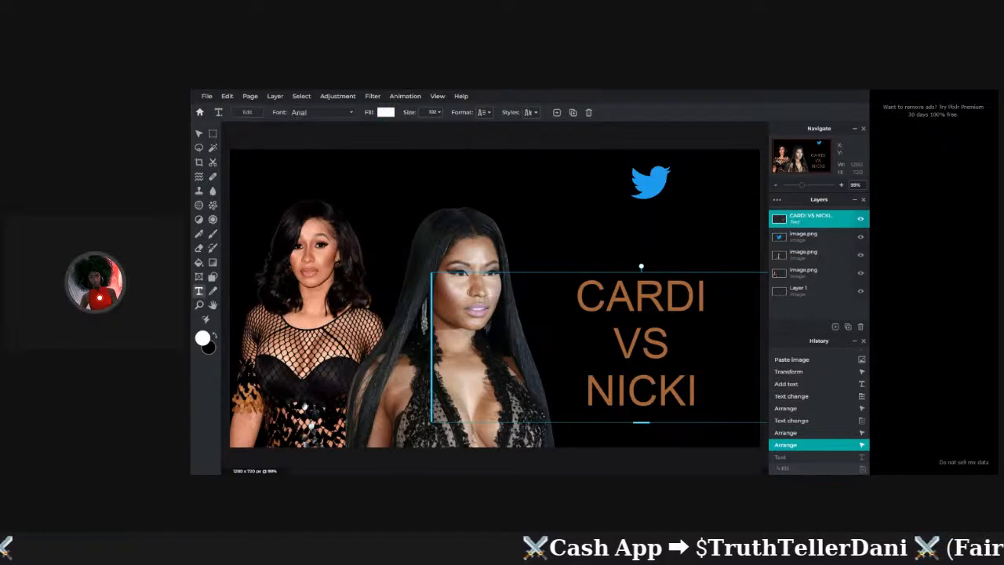
pyautogui.click(227, 97)
pyautogui.click(230, 109)
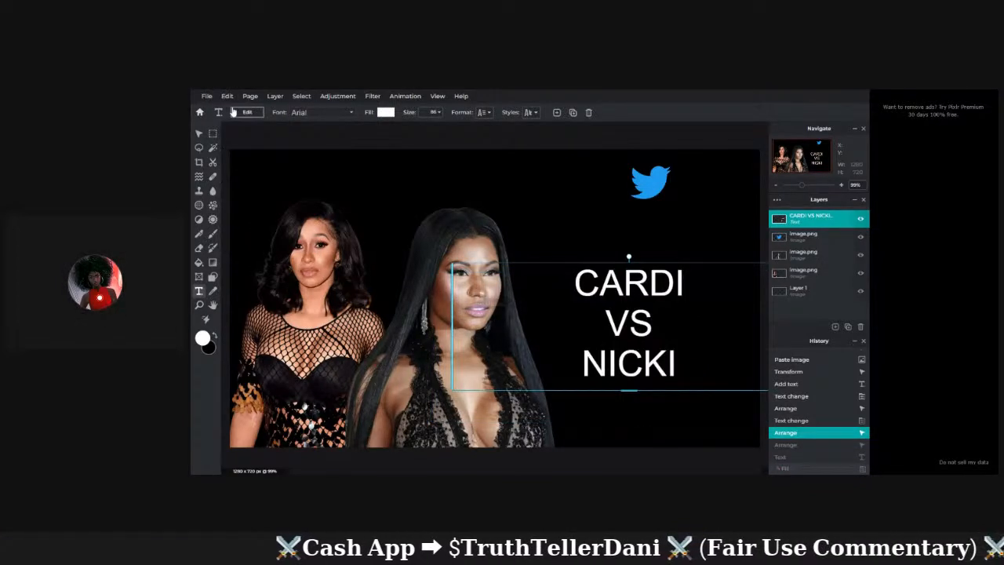
pyautogui.click(228, 96)
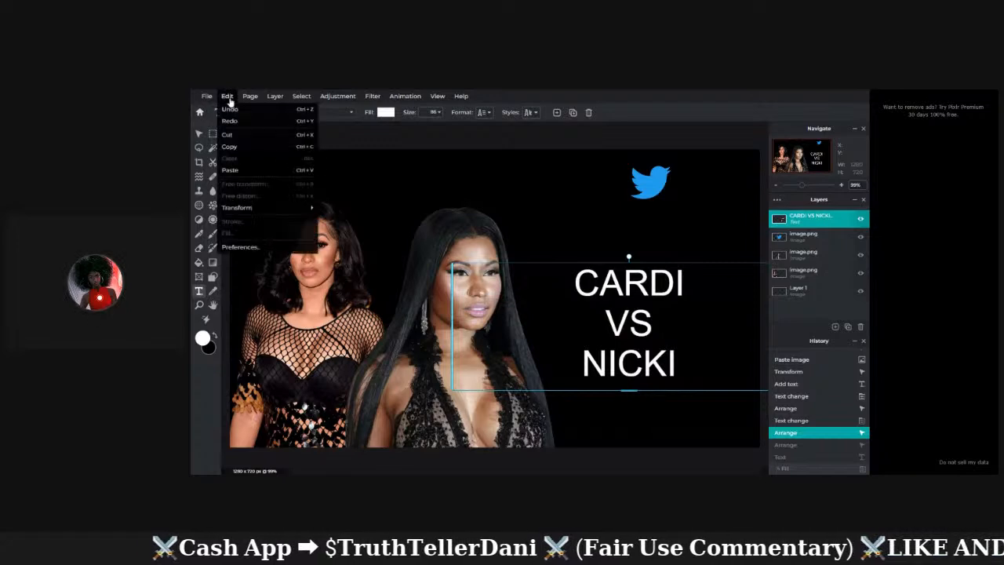
pyautogui.click(240, 120)
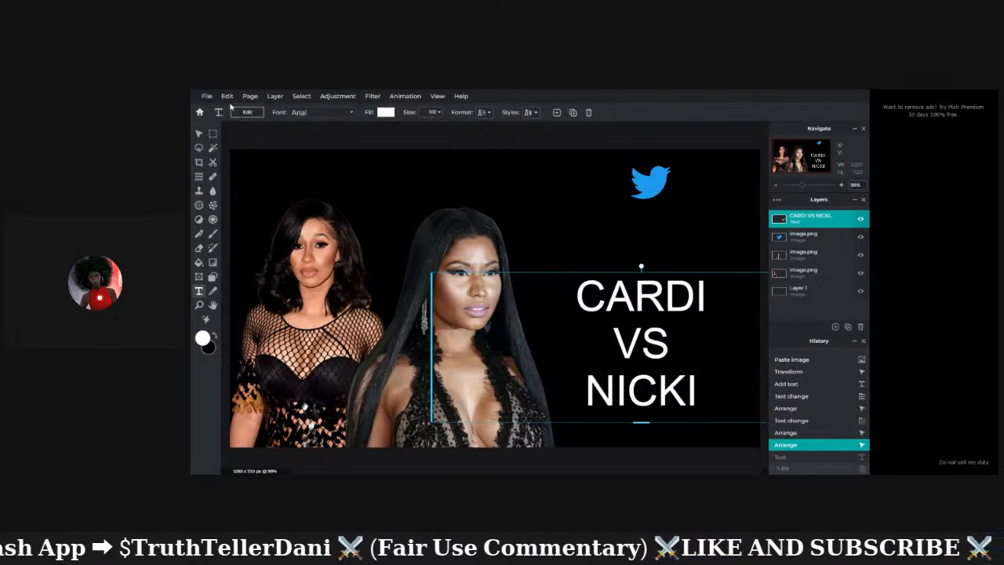
pyautogui.click(228, 97)
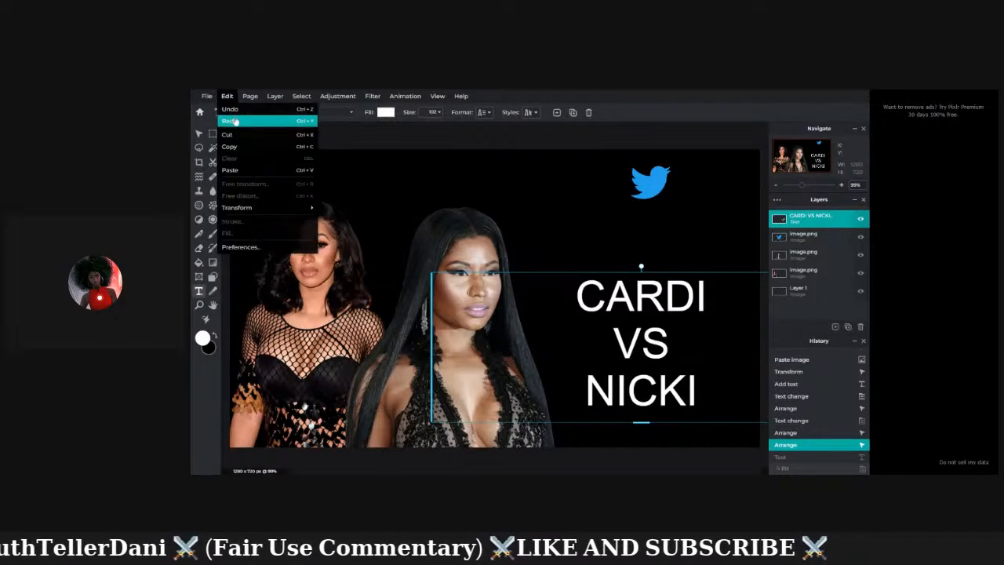
pyautogui.click(230, 121)
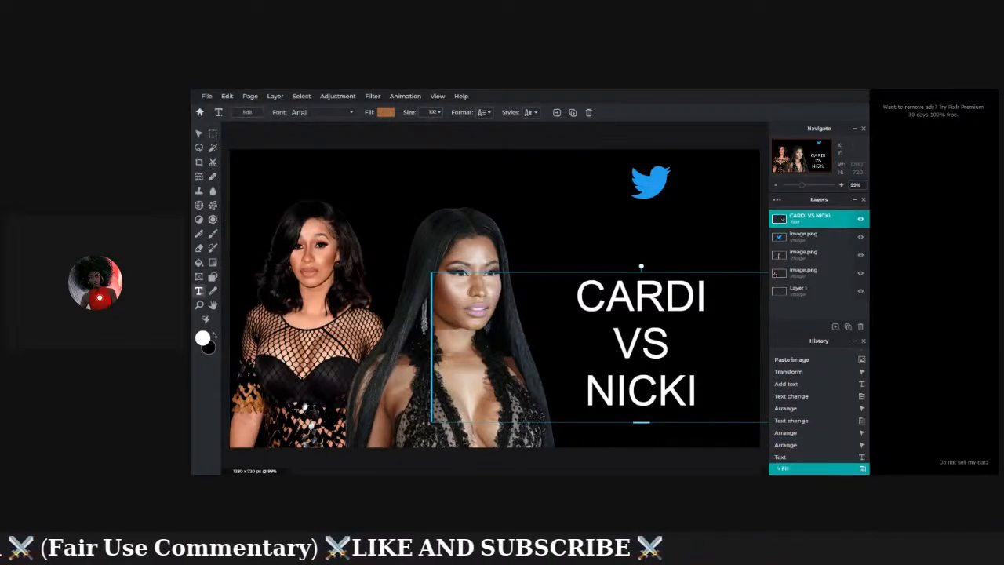
# Eyedrop the Twitter bird so the text fill becomes blue #1D9BF0.
pyautogui.click(386, 113)
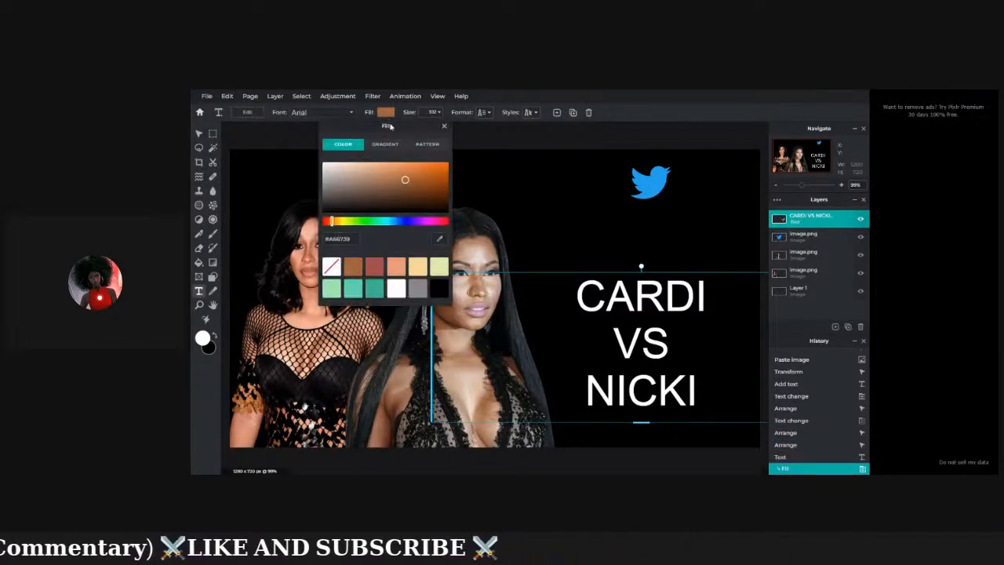
pyautogui.click(647, 189)
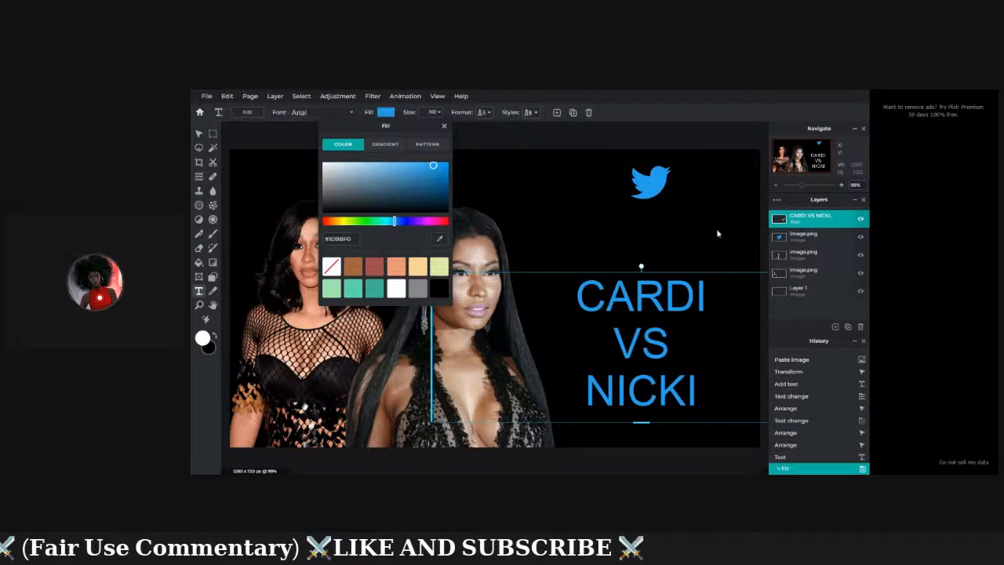
pyautogui.click(641, 422)
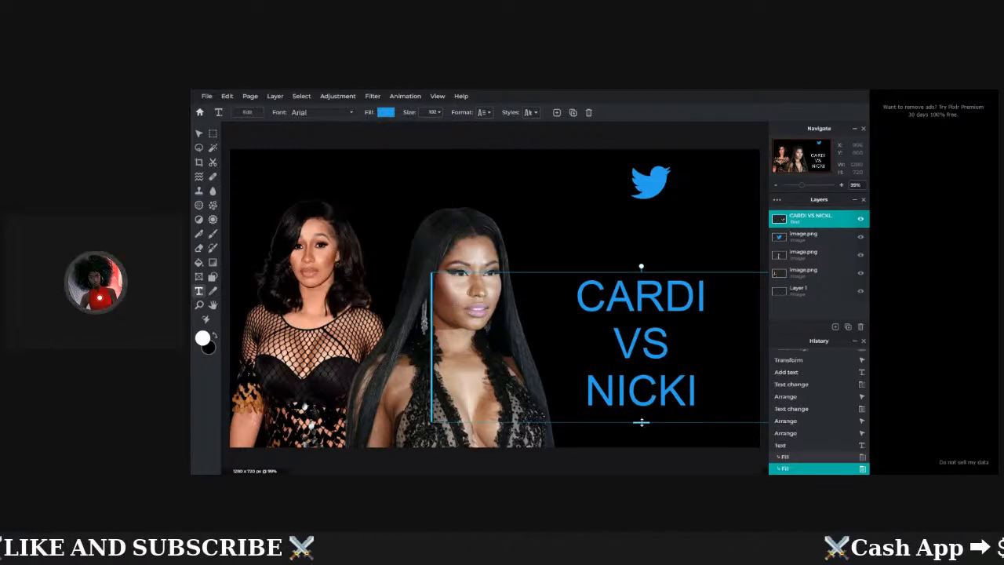
# Try enlarging the blue text, undo it with Ctrl+Z, then nudge the text slightly lower.
pyautogui.moveTo(641, 422)
pyautogui.mouseDown()
pyautogui.moveTo(645, 457)
pyautogui.moveTo(638, 385)
pyautogui.moveTo(642, 466)
pyautogui.moveTo(625, 367)
pyautogui.moveTo(639, 440)
pyautogui.moveTo(640, 428)
pyautogui.mouseUp()
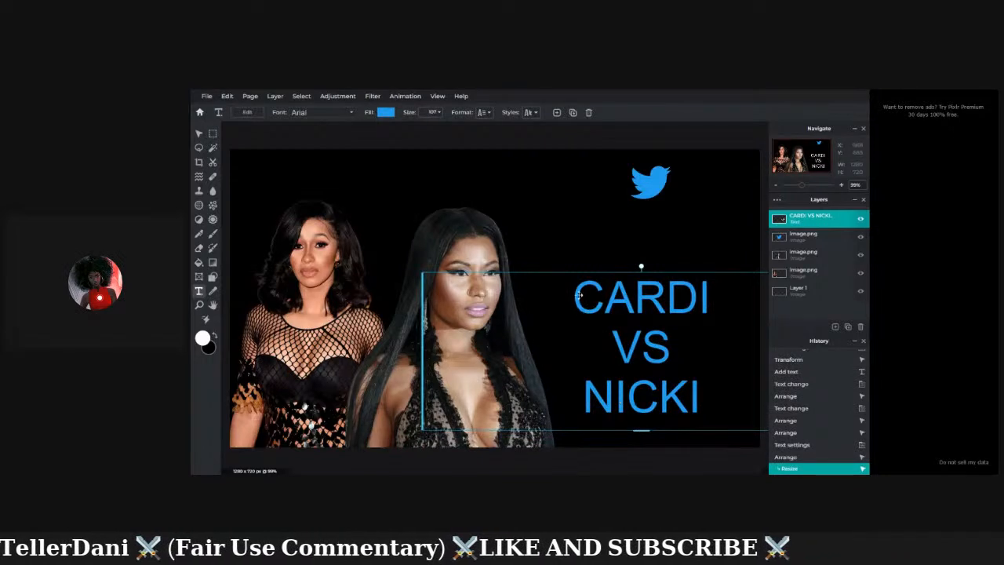
pyautogui.hotkey('ctrl', 'z')
pyautogui.click(606, 291)
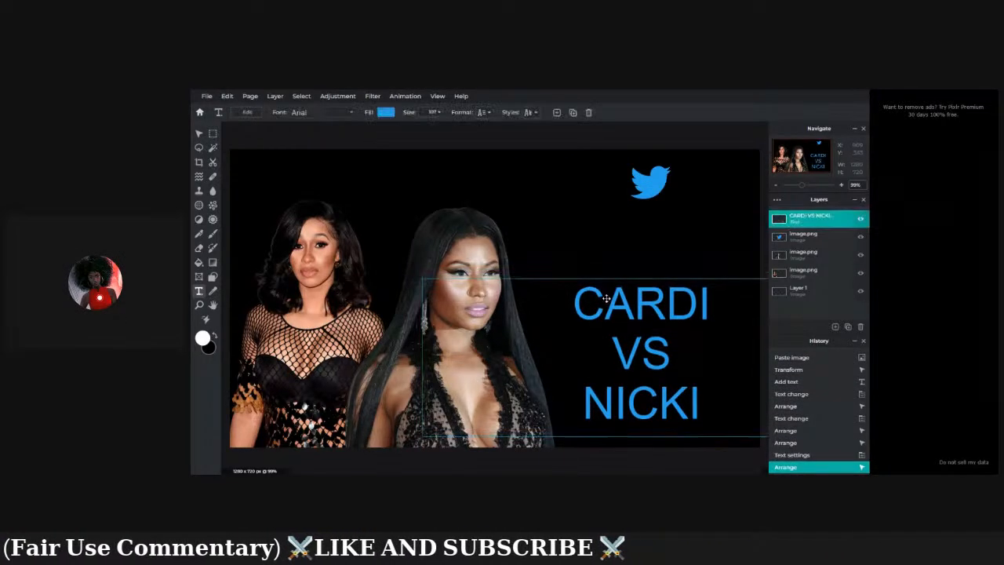
pyautogui.moveTo(608, 293)
pyautogui.mouseDown()
pyautogui.moveTo(607, 312)
pyautogui.moveTo(605, 295)
pyautogui.mouseUp()
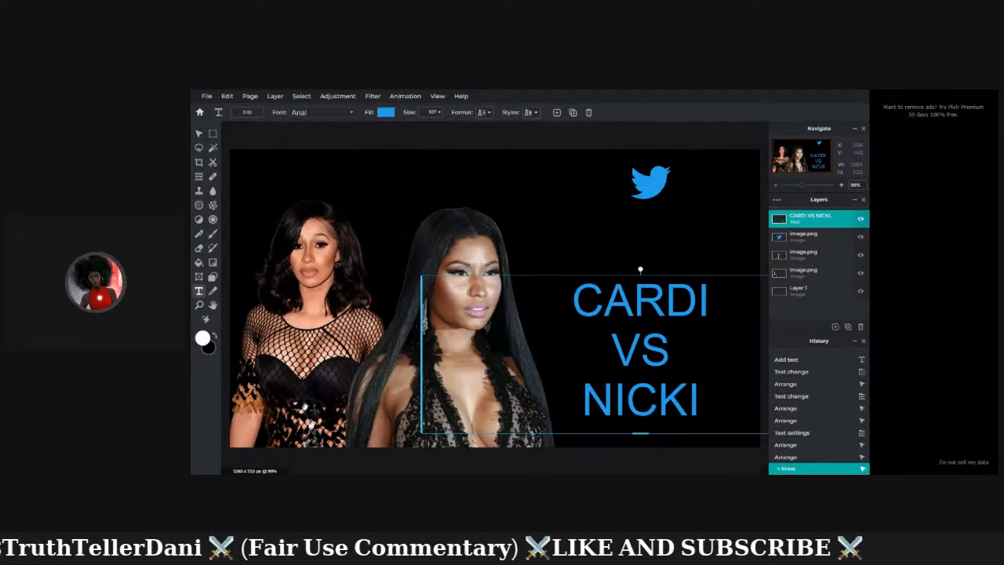
# Move the Twitter bird between the two portraits' heads, enlarge it slightly, and deselect it.
pyautogui.click(201, 136)
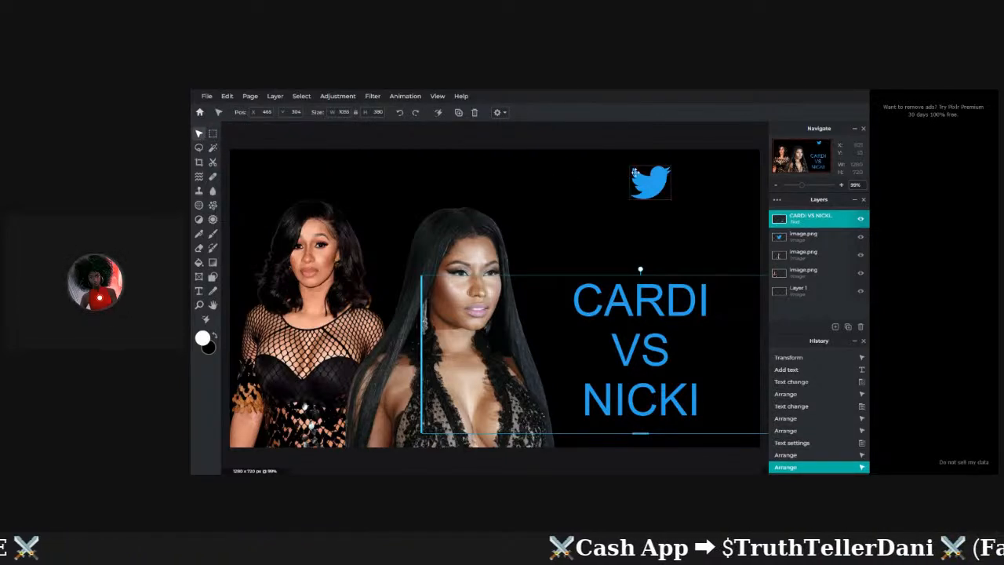
pyautogui.moveTo(645, 179); pyautogui.dragTo(381, 245)
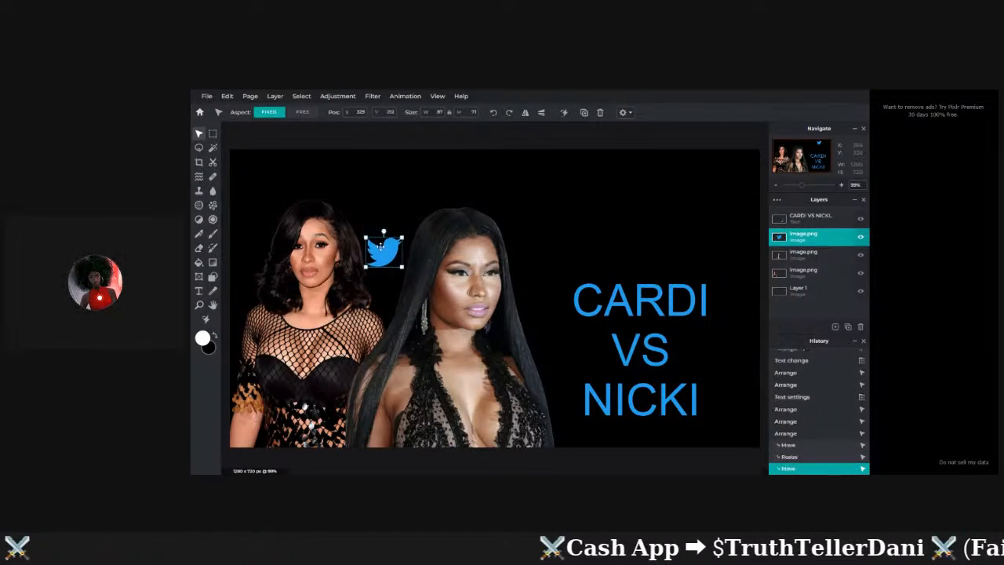
pyautogui.click(381, 289)
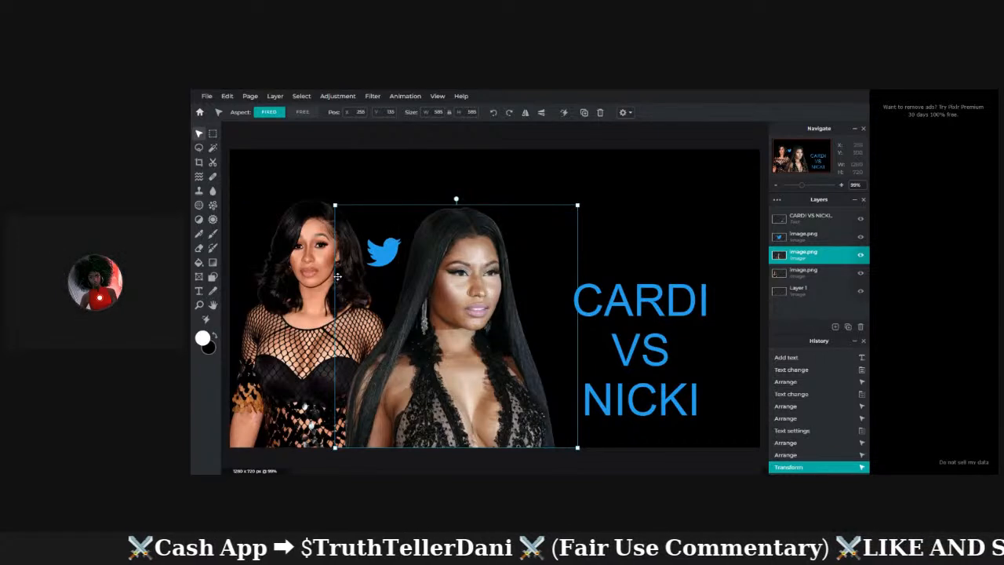
pyautogui.click(379, 253)
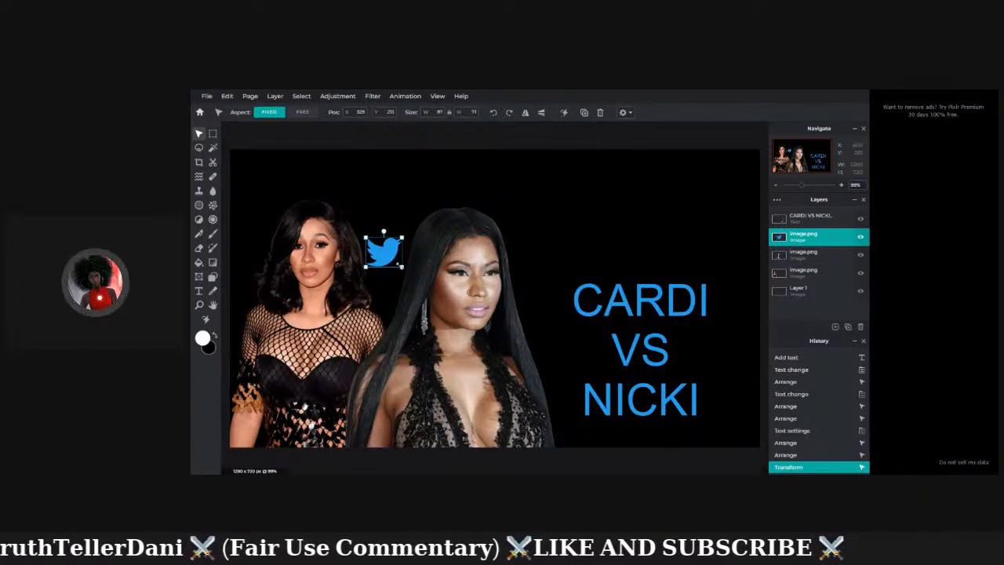
pyautogui.moveTo(403, 266); pyautogui.dragTo(406, 270)
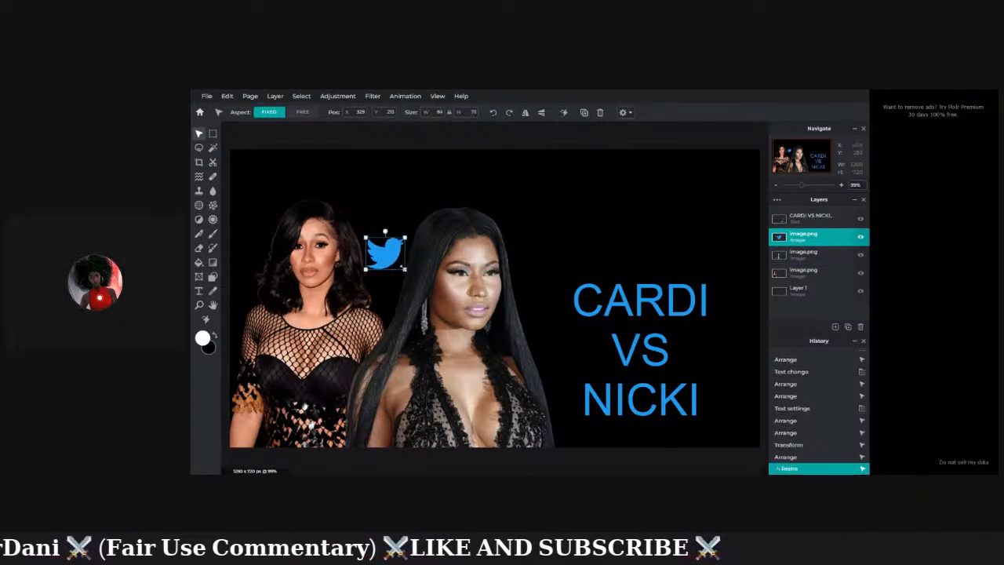
pyautogui.click(398, 211)
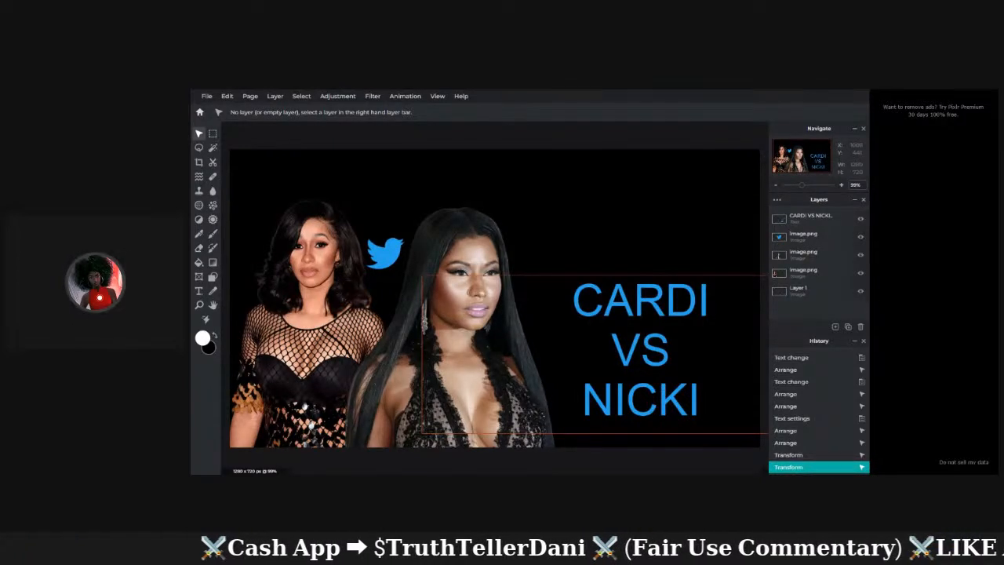
pyautogui.click(645, 332)
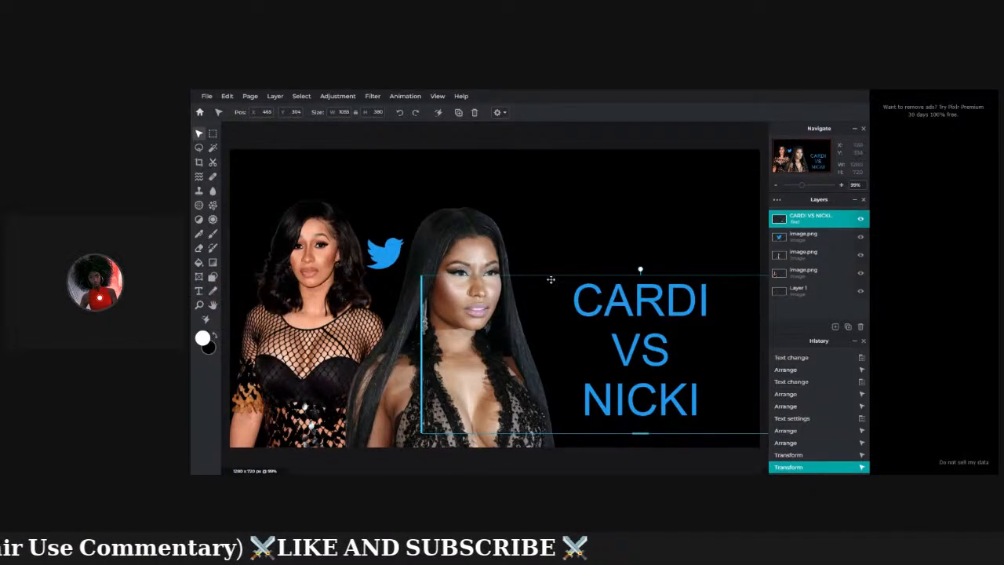
# Raise the CARDI VS NICKI text slightly and drag its bottom handle down to enlarge it.
pyautogui.moveTo(646, 367)
pyautogui.mouseDown()
pyautogui.moveTo(641, 358)
pyautogui.moveTo(644, 369)
pyautogui.mouseUp()
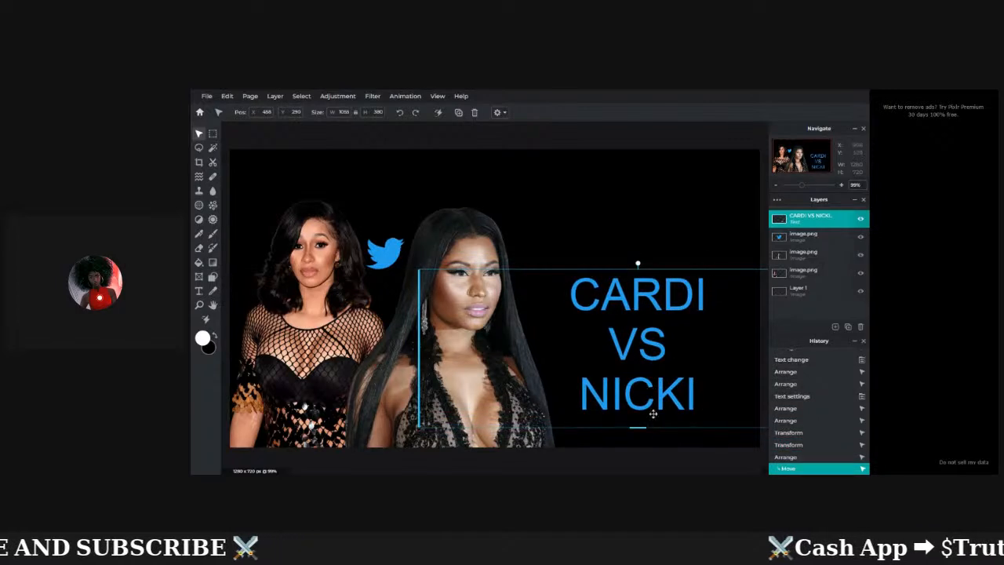
pyautogui.moveTo(639, 427); pyautogui.dragTo(637, 439)
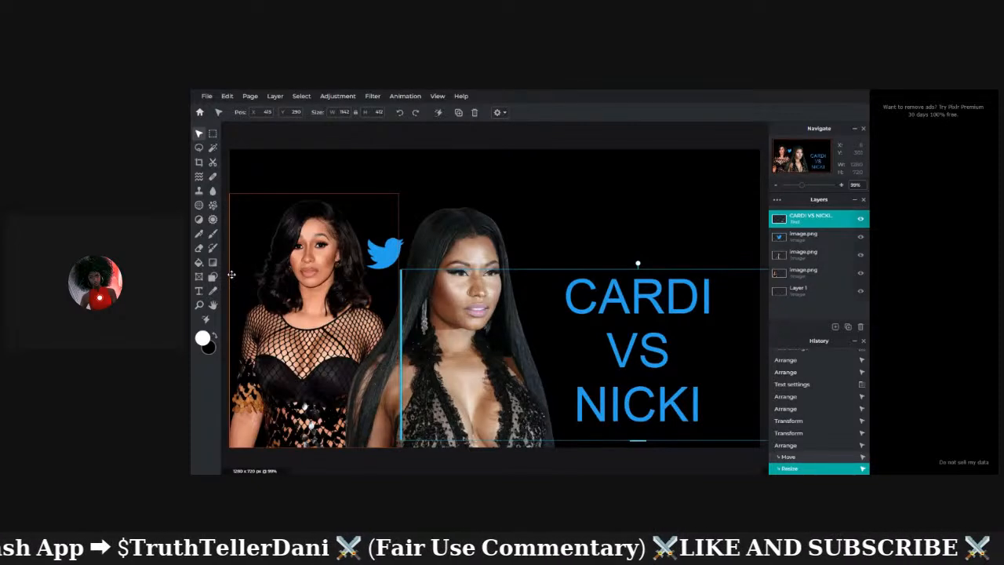
pyautogui.click(199, 292)
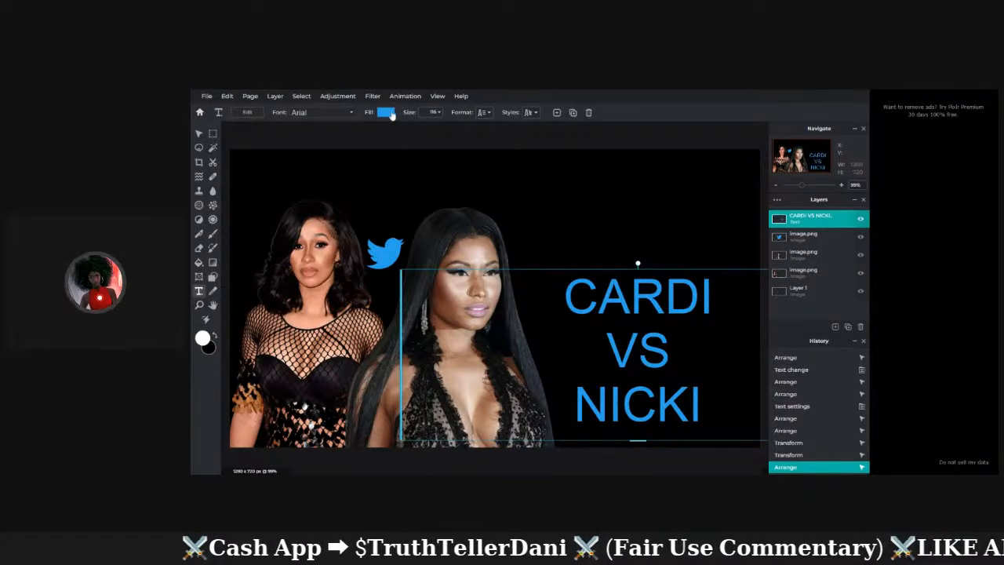
# Apply Bold styling to the CARDI VS NICKI title through the Format panel.
pyautogui.click(493, 116)
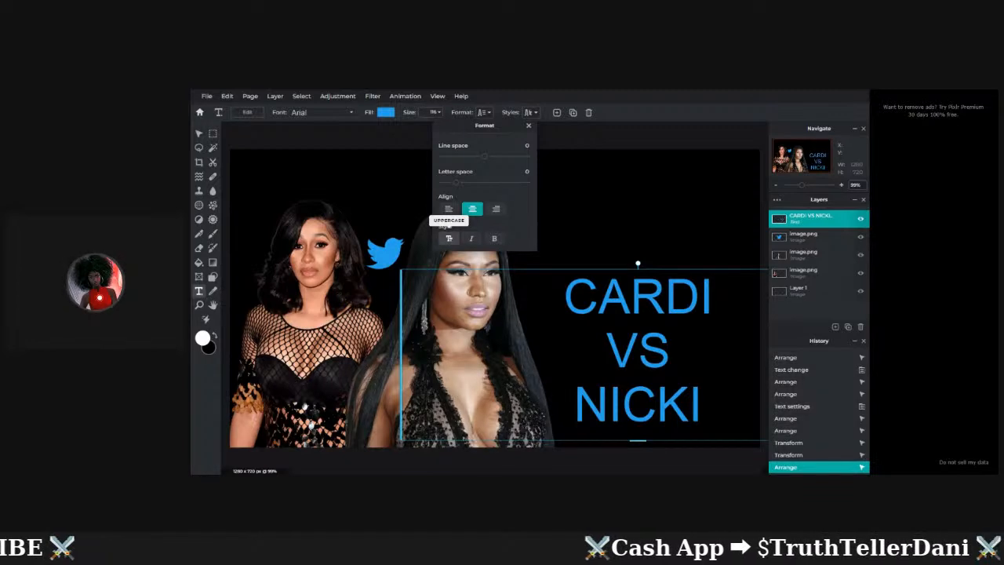
pyautogui.click(472, 240)
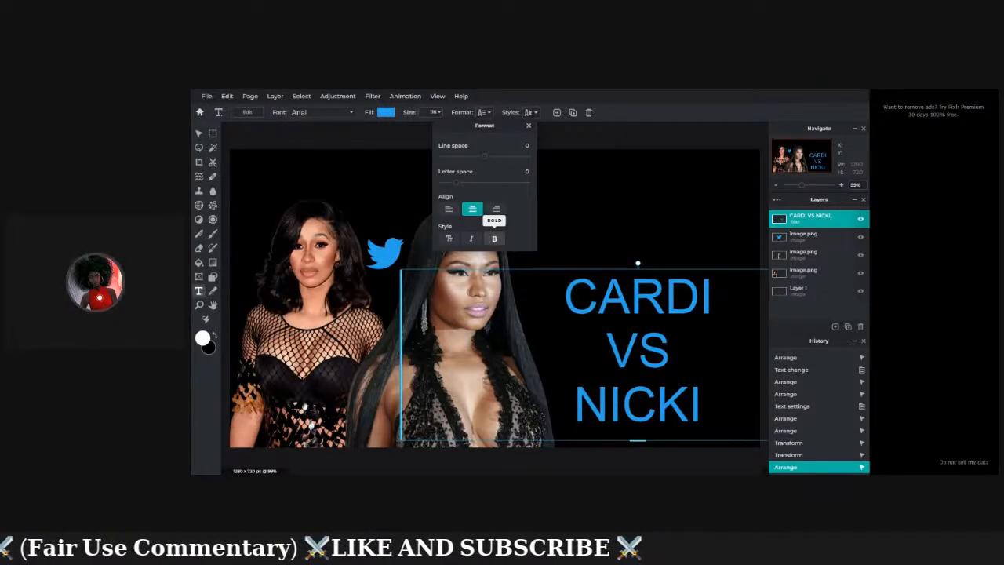
pyautogui.click(495, 240)
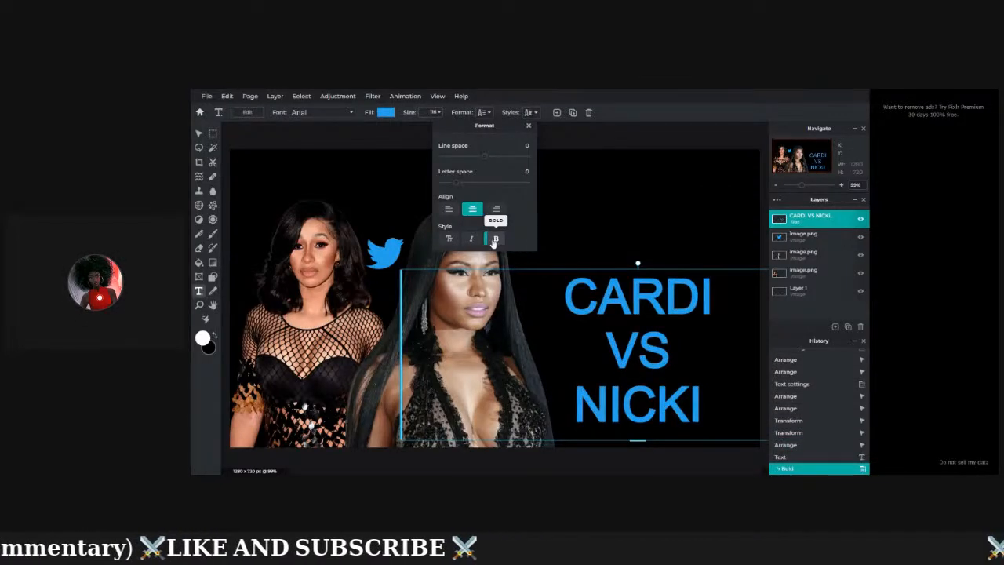
pyautogui.click(596, 243)
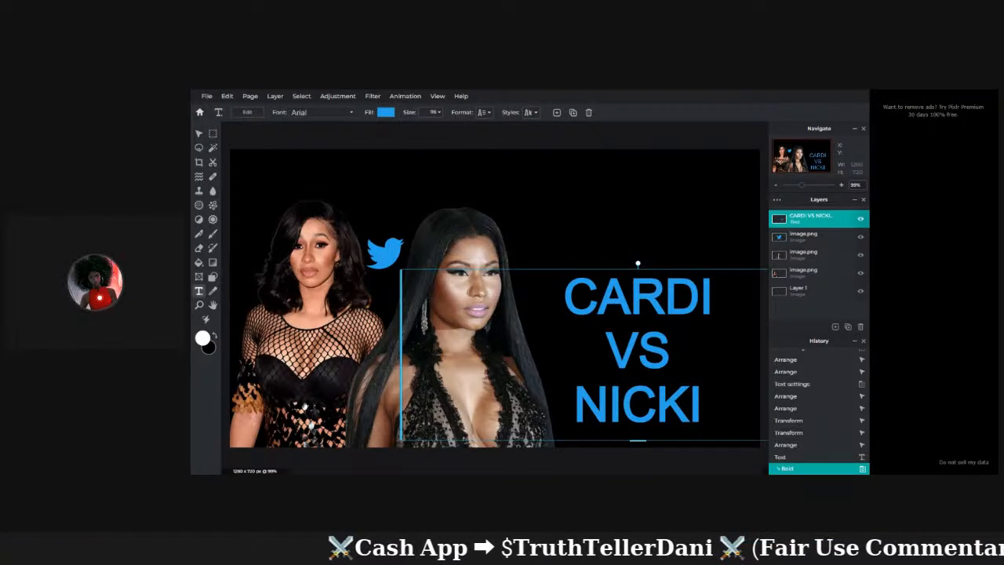
pyautogui.click(532, 114)
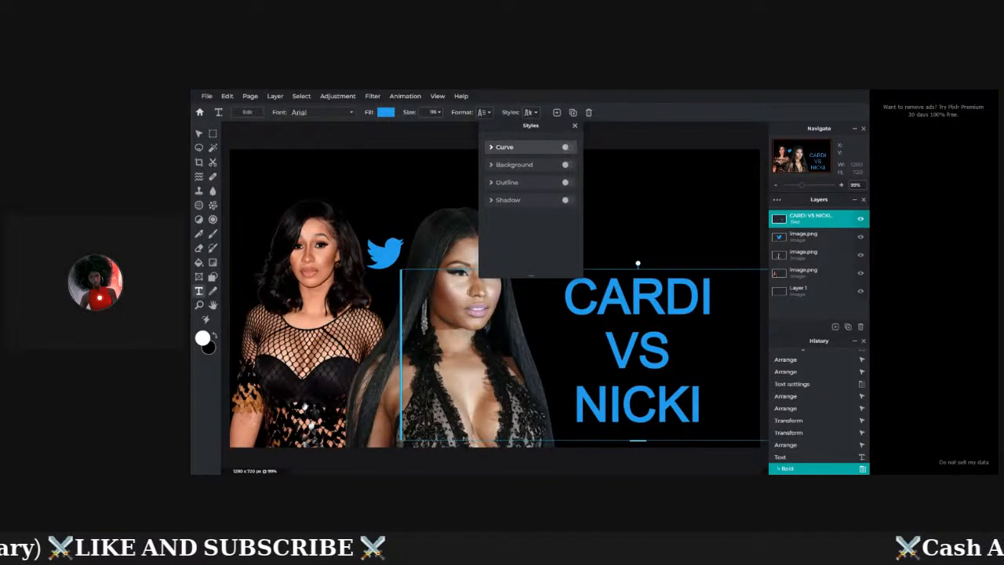
pyautogui.click(569, 149)
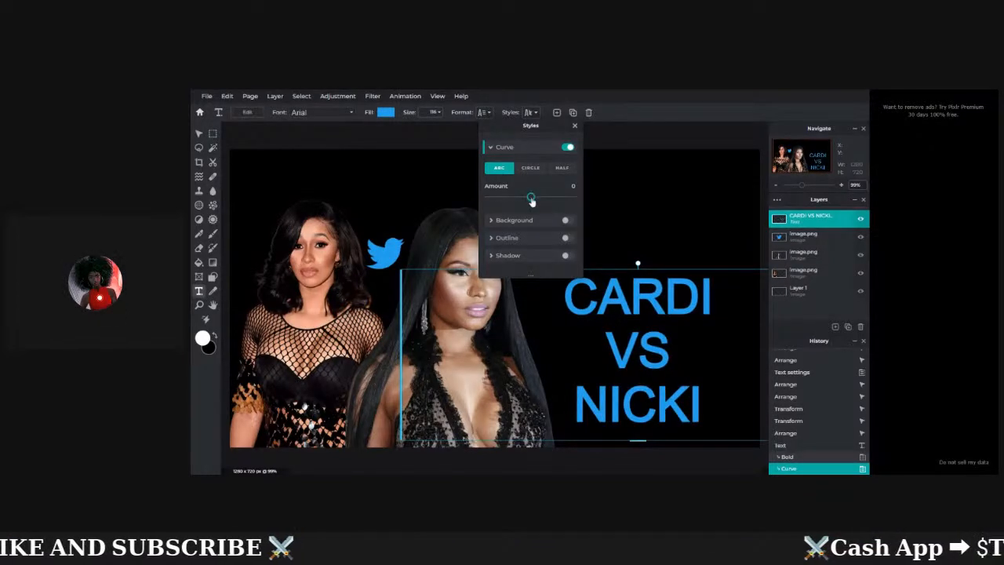
pyautogui.moveTo(532, 197); pyautogui.dragTo(558, 203)
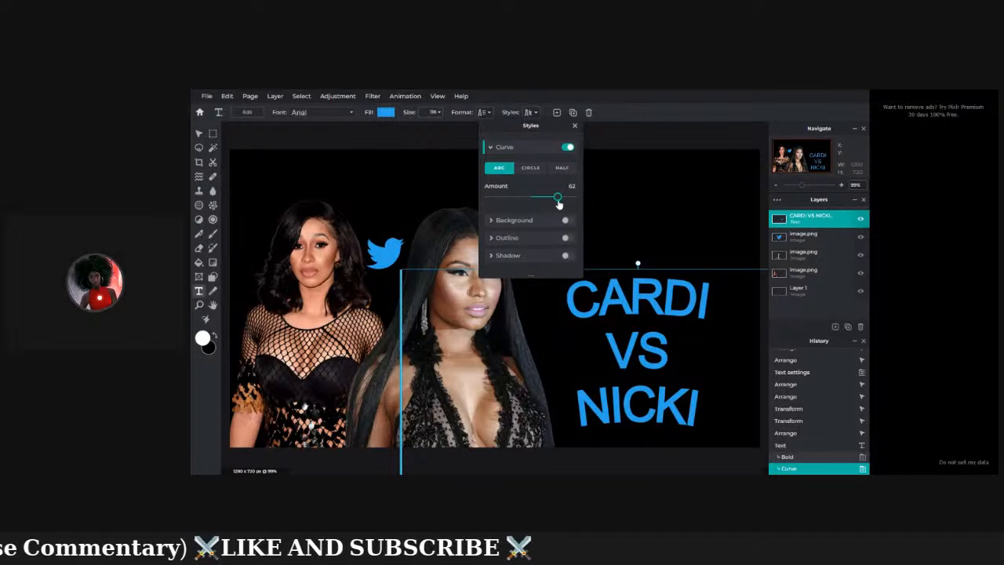
pyautogui.press('Right')
pyautogui.press('Right')
pyautogui.press('Right')
pyautogui.press('Right')
pyautogui.press('Right')
pyautogui.press('Right')
pyautogui.press('Right')
pyautogui.press('Right')
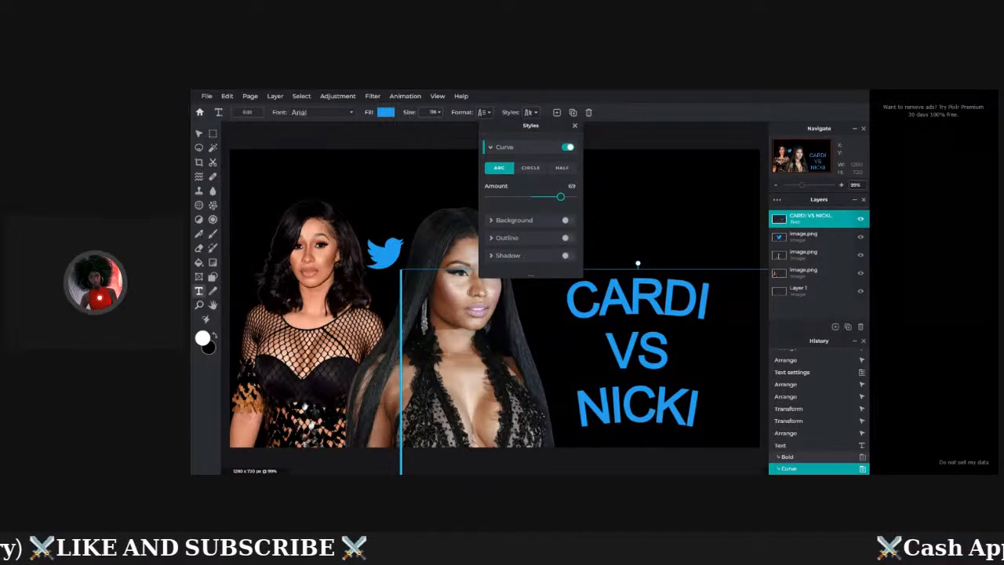
pyautogui.press('Right')
pyautogui.press('Right')
pyautogui.press('Right')
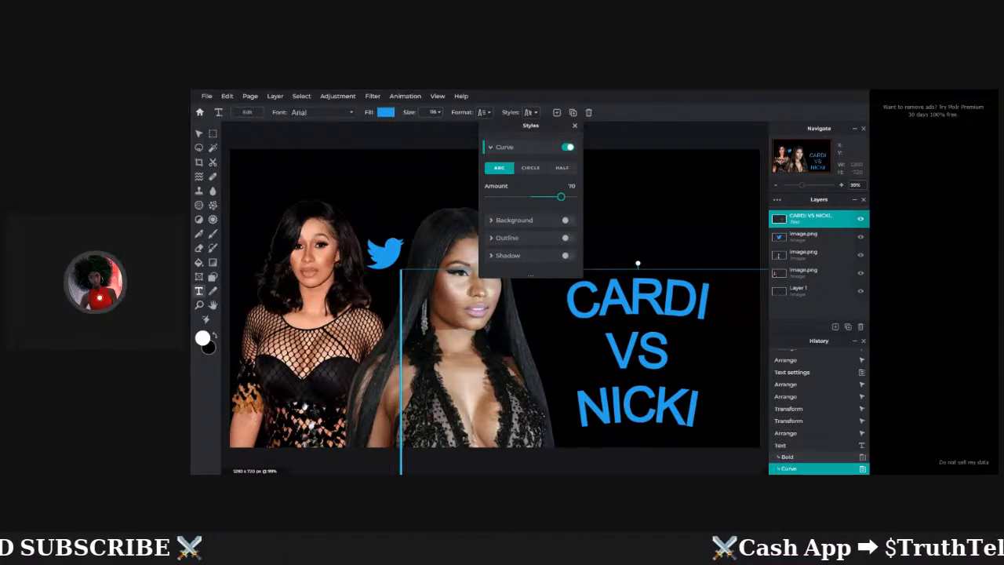
pyautogui.moveTo(562, 197); pyautogui.dragTo(557, 197)
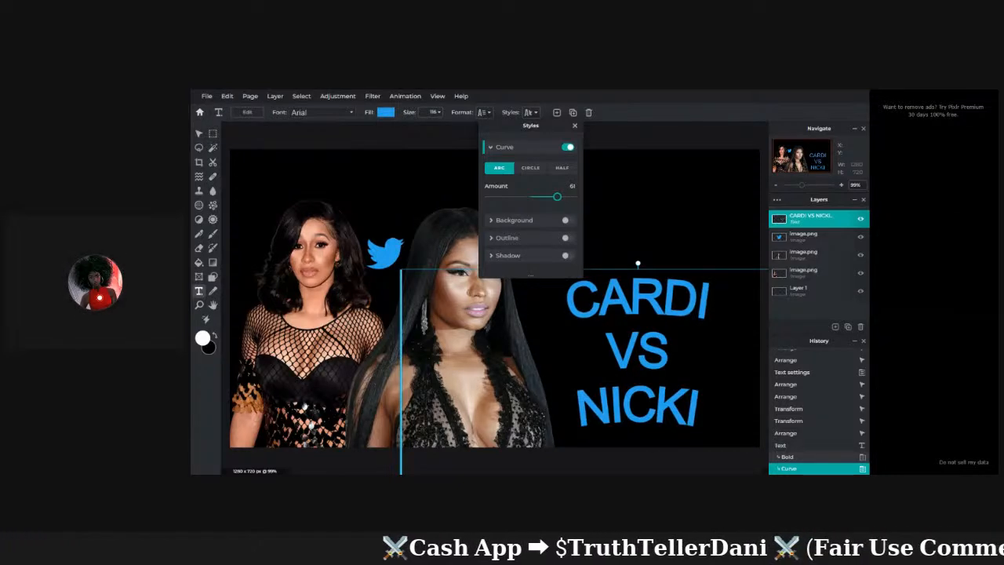
pyautogui.moveTo(557, 197); pyautogui.dragTo(539, 197)
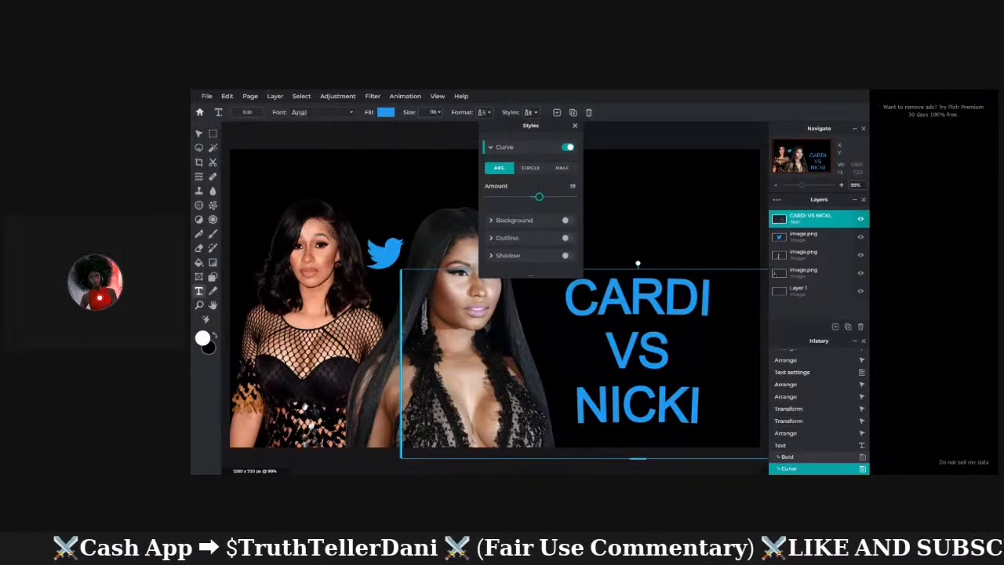
pyautogui.moveTo(539, 197); pyautogui.dragTo(534, 197)
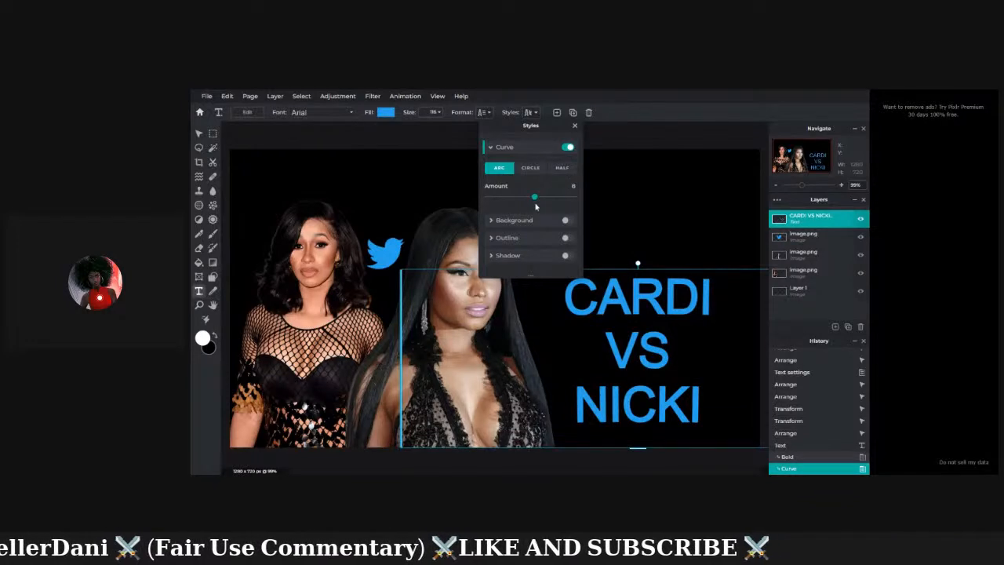
pyautogui.click(607, 190)
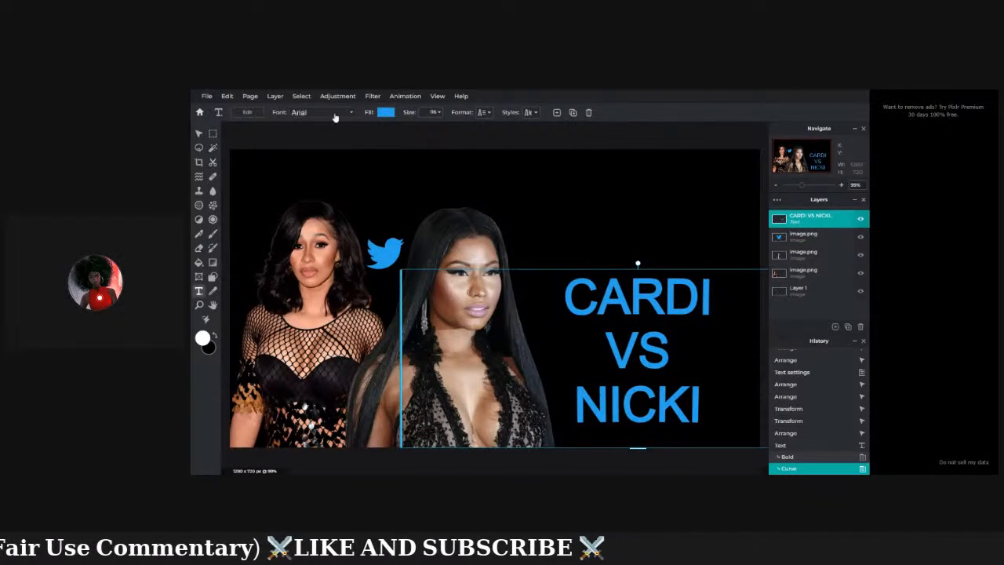
# Undo the curve change and toggle curved text off in the text effects.
pyautogui.click(226, 96)
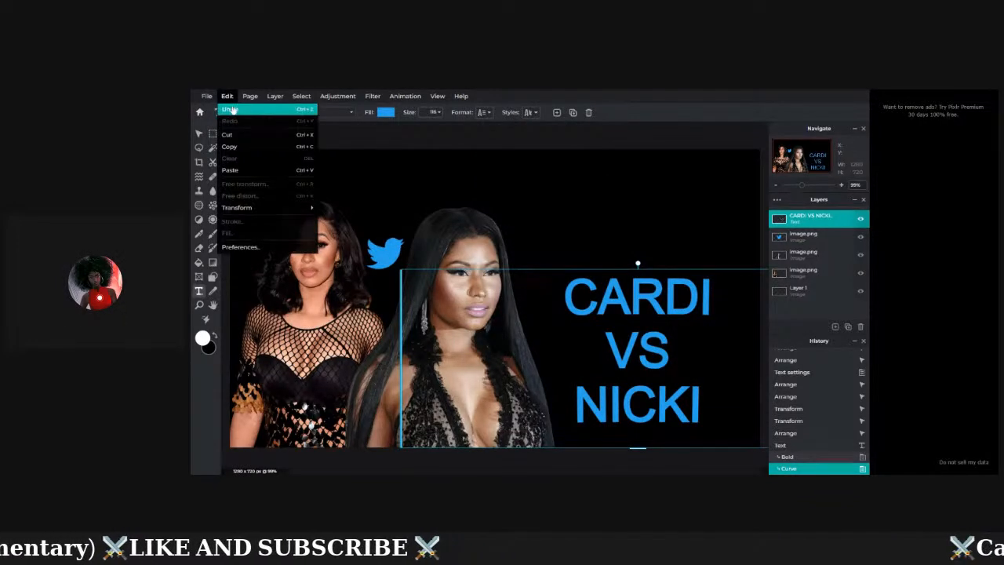
pyautogui.click(232, 110)
pyautogui.click(226, 96)
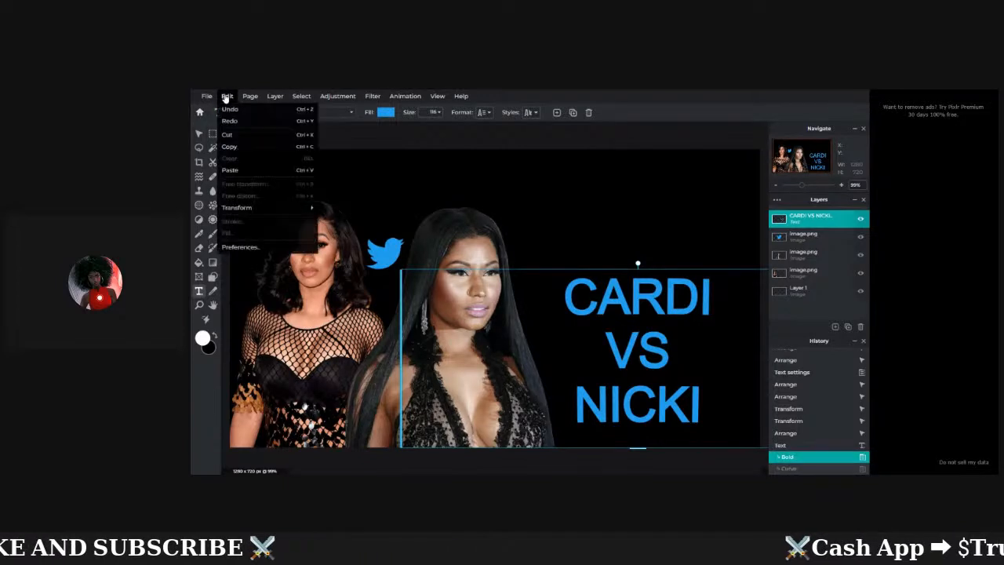
pyautogui.click(529, 113)
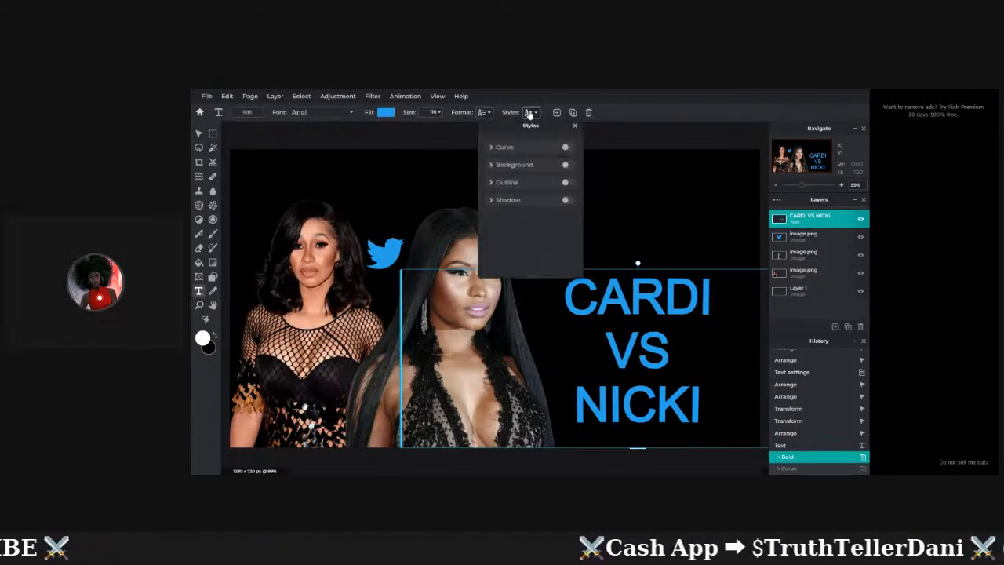
pyautogui.click(566, 148)
pyautogui.click(567, 148)
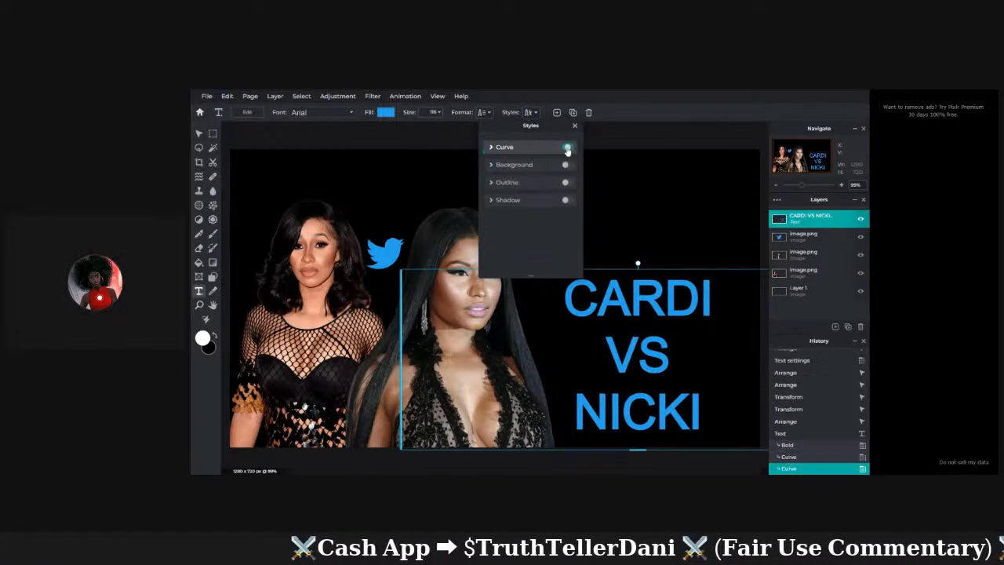
# Undo the remaining curve, bold and resize steps back to the earlier Arrange state.
pyautogui.click(228, 97)
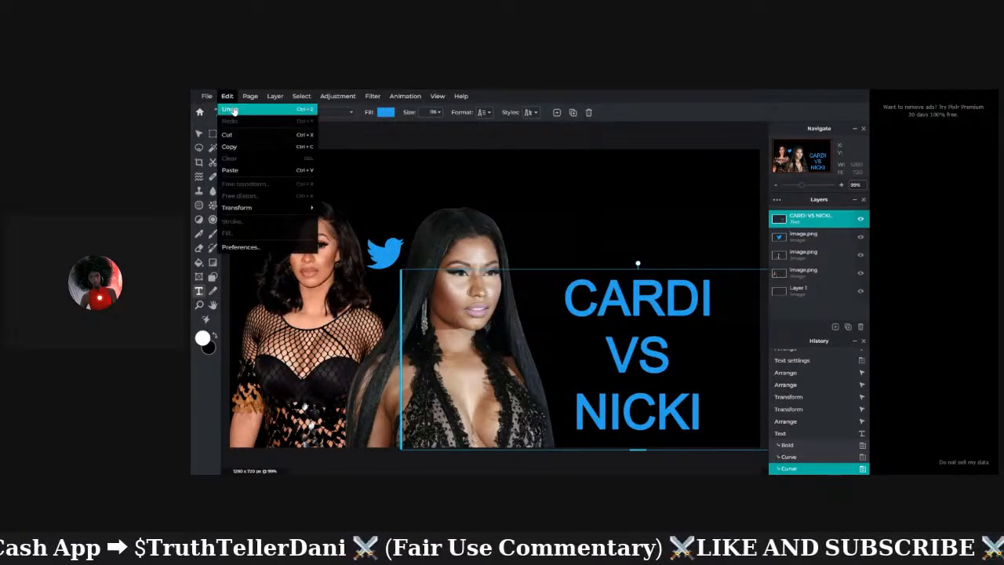
pyautogui.click(233, 111)
pyautogui.click(226, 97)
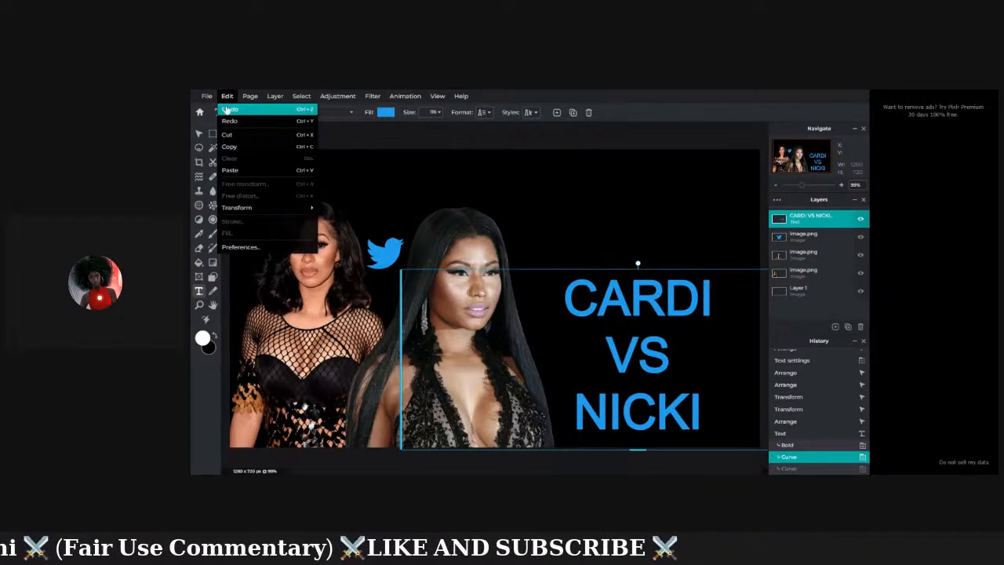
pyautogui.click(229, 110)
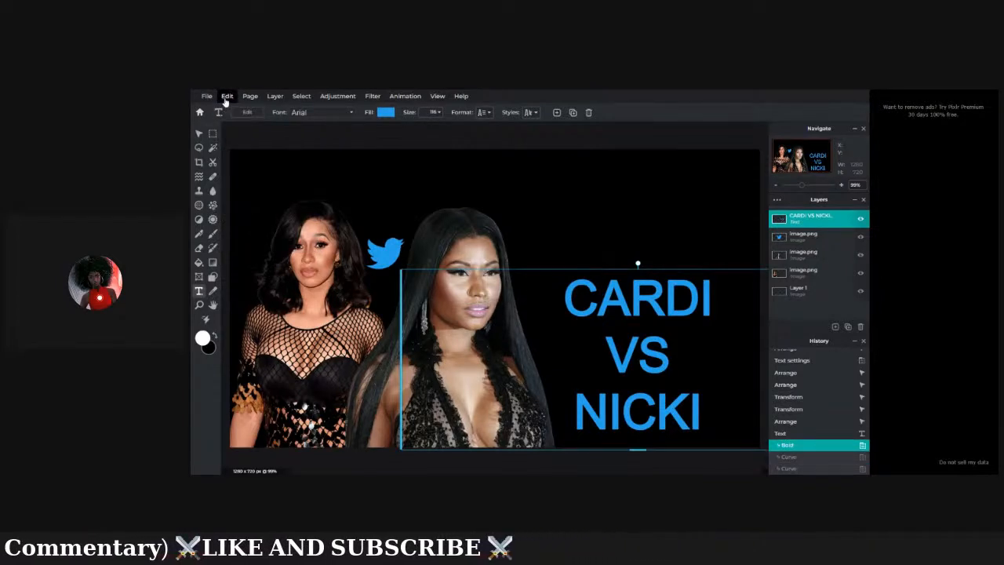
pyautogui.click(226, 97)
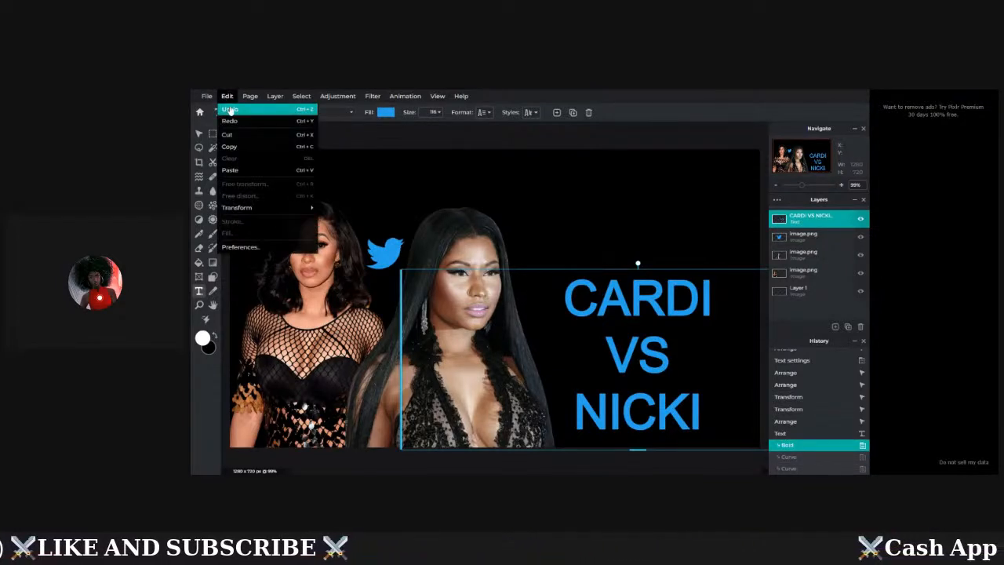
pyautogui.click(230, 110)
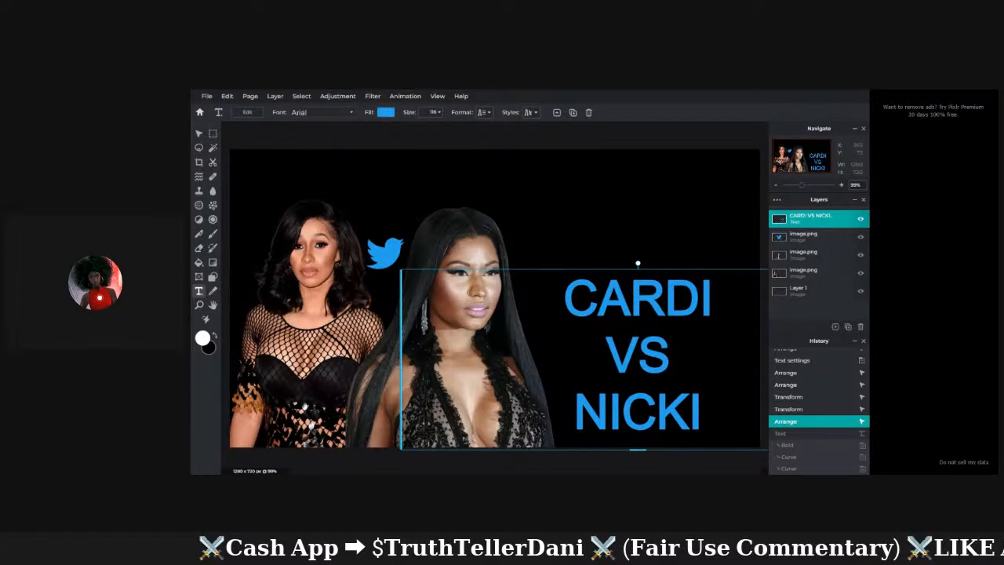
pyautogui.click(229, 97)
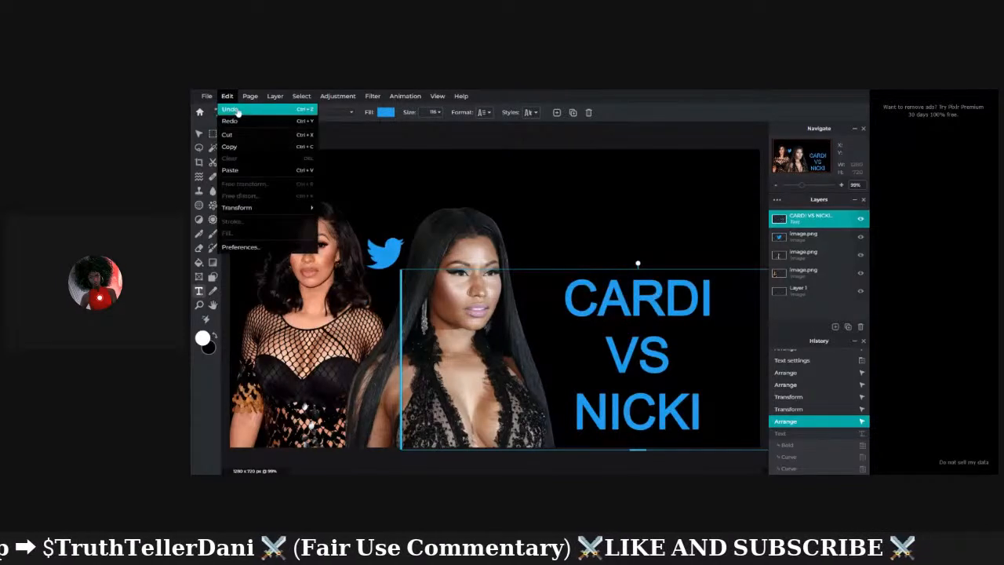
pyautogui.click(237, 113)
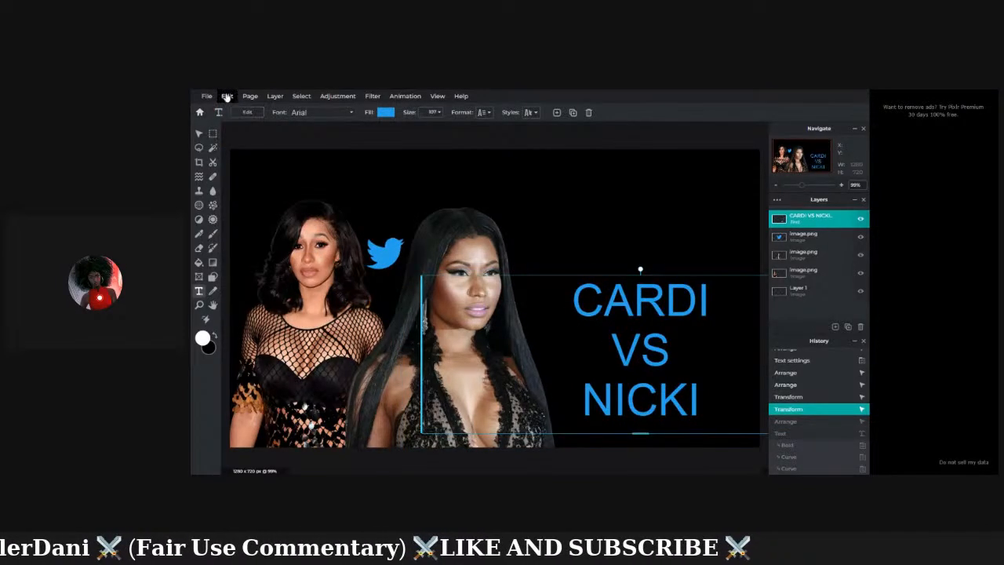
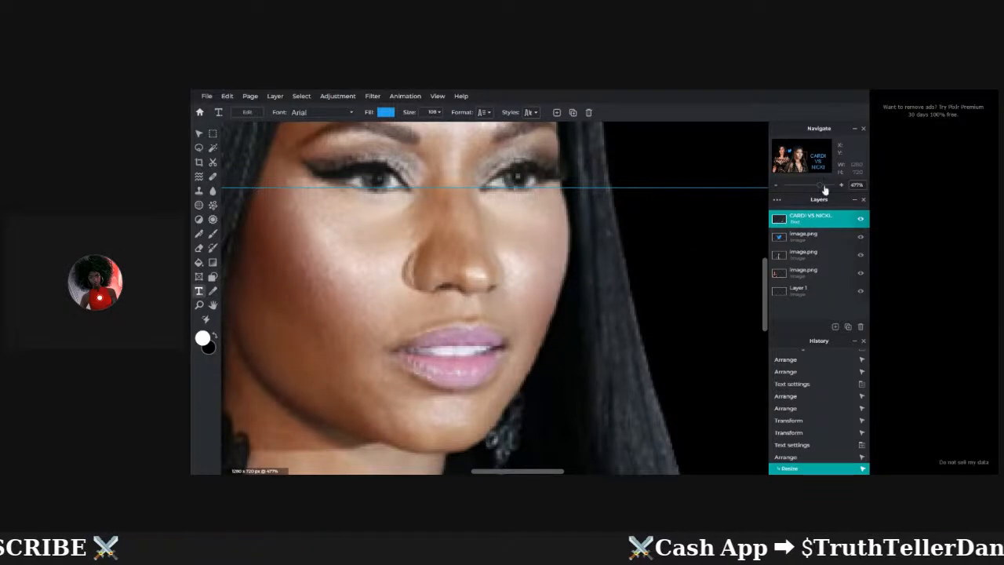
# Zoom out from the face close-up to the whole thumbnail and select the Clone stamp.
pyautogui.click(820, 186)
pyautogui.moveTo(820, 190); pyautogui.dragTo(809, 191)
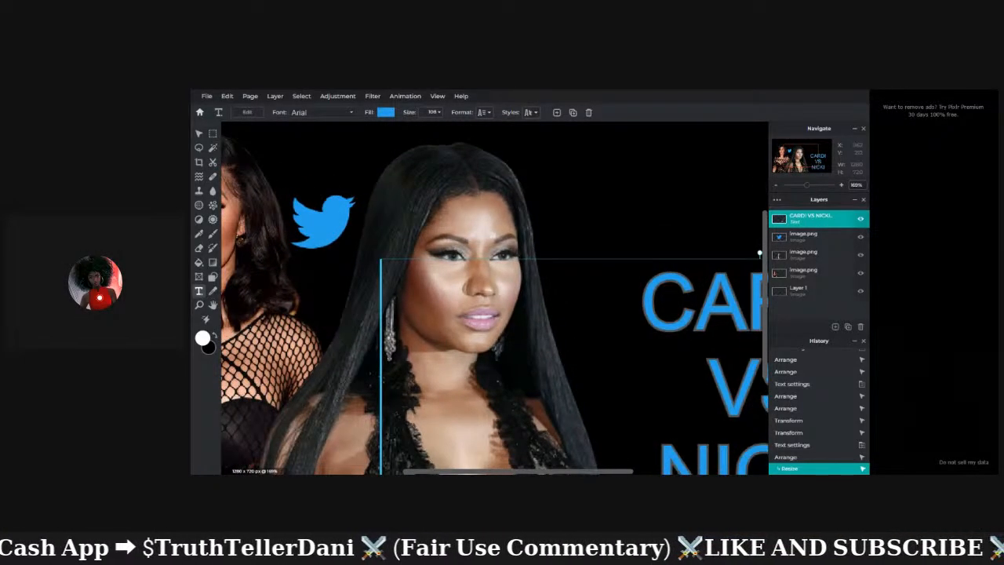
pyautogui.click(198, 191)
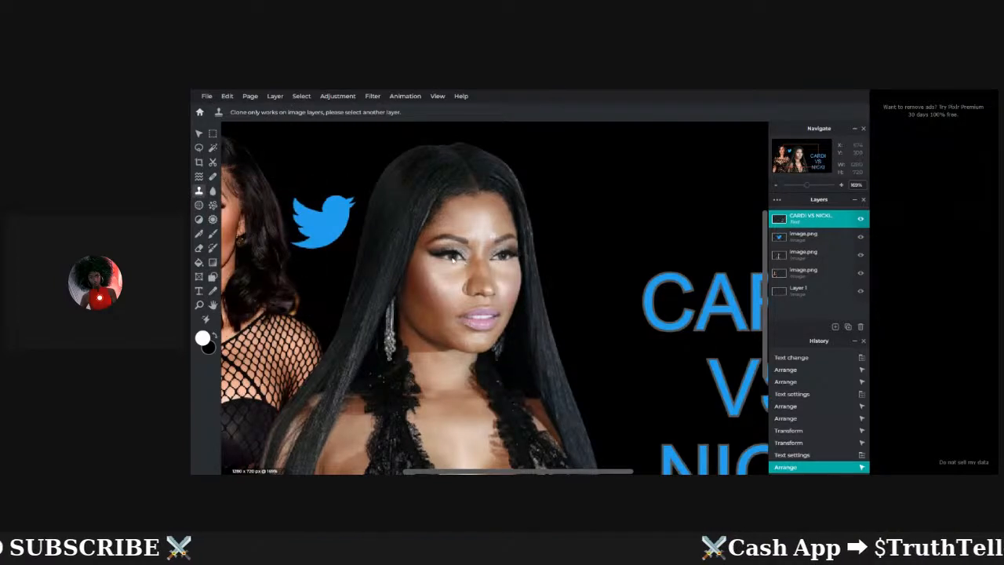
pyautogui.moveTo(809, 188); pyautogui.dragTo(801, 187)
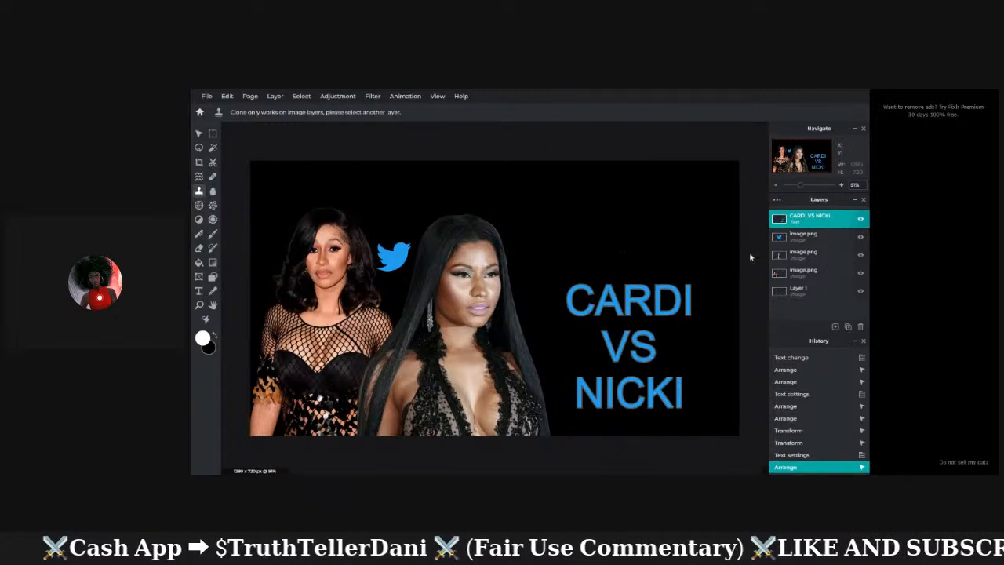
pyautogui.click(812, 256)
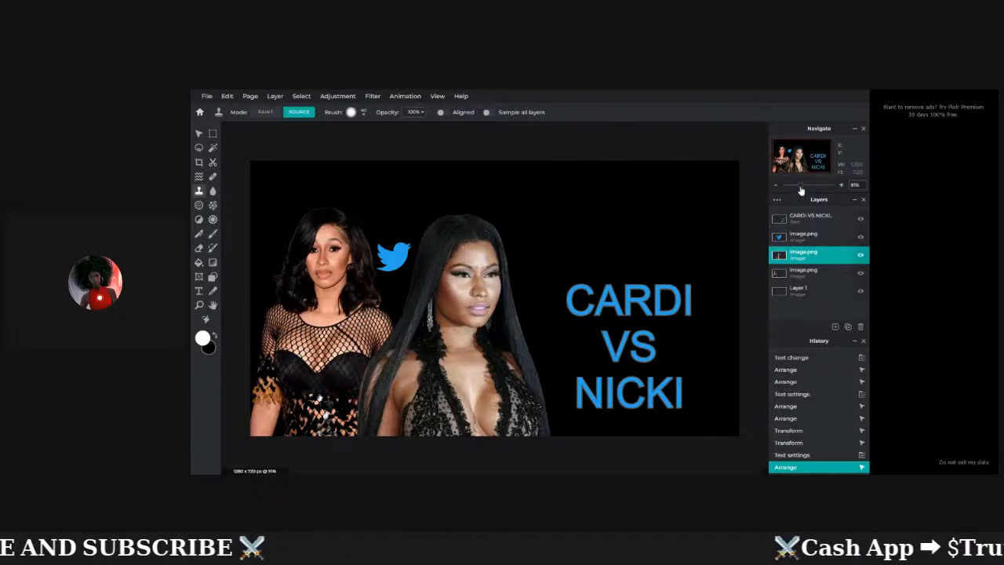
pyautogui.moveTo(802, 188); pyautogui.dragTo(810, 188)
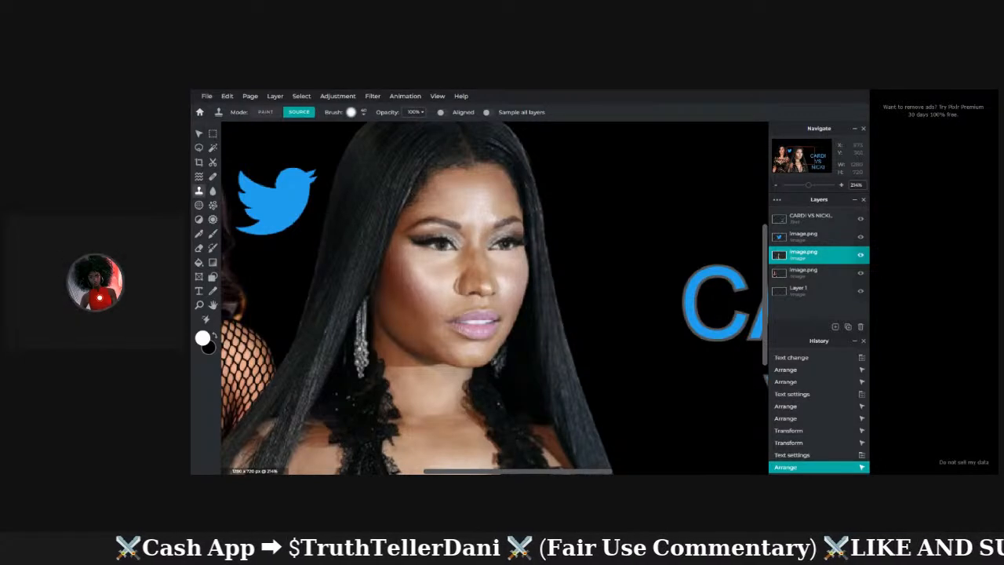
pyautogui.click(438, 247)
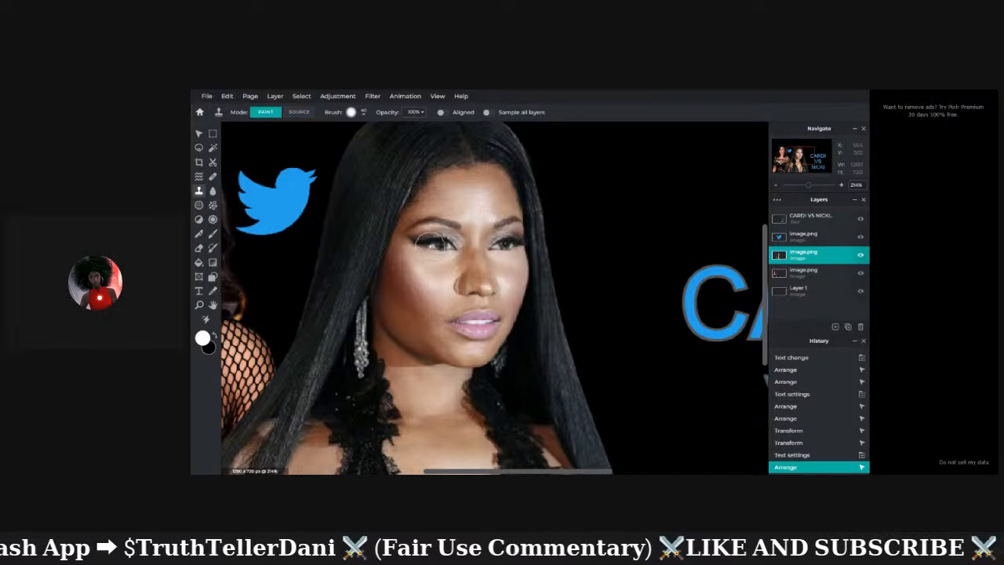
pyautogui.moveTo(448, 271); pyautogui.dragTo(421, 271)
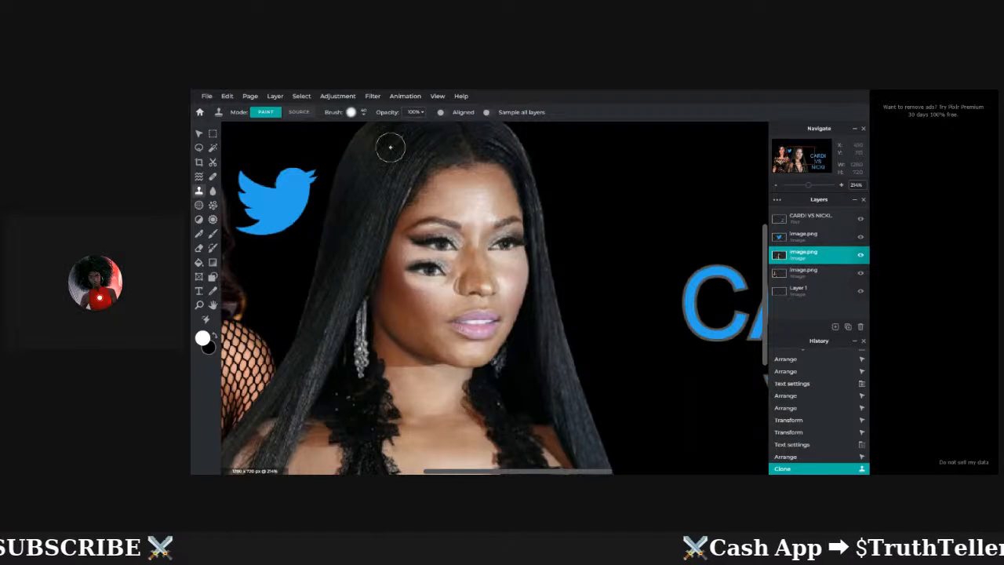
pyautogui.moveTo(519, 268); pyautogui.dragTo(506, 265)
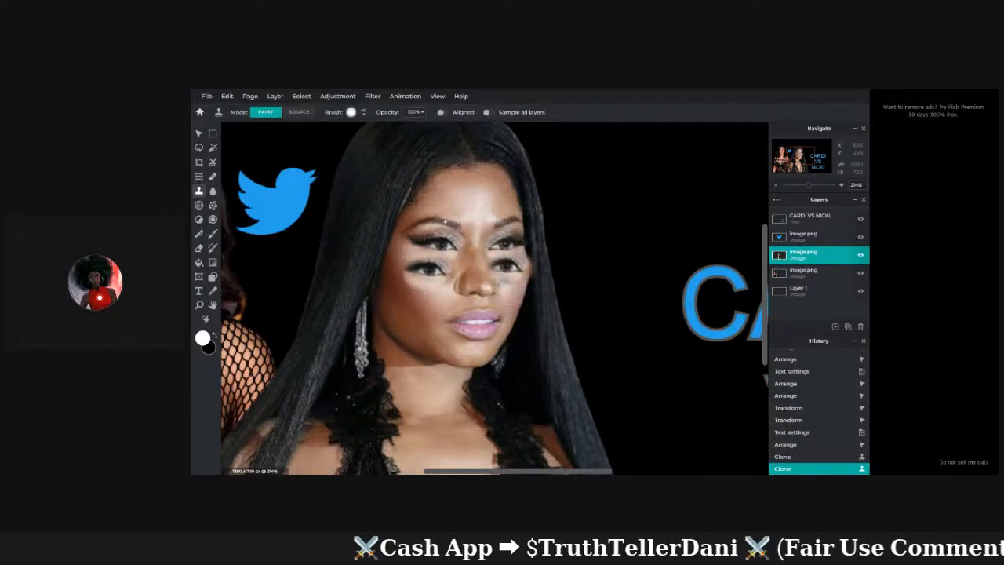
pyautogui.click(227, 96)
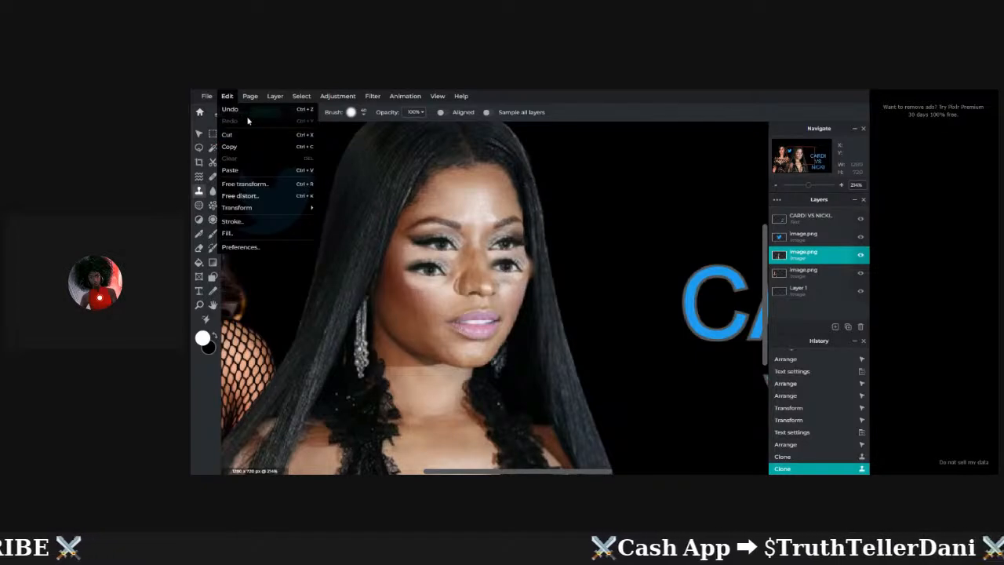
pyautogui.click(232, 109)
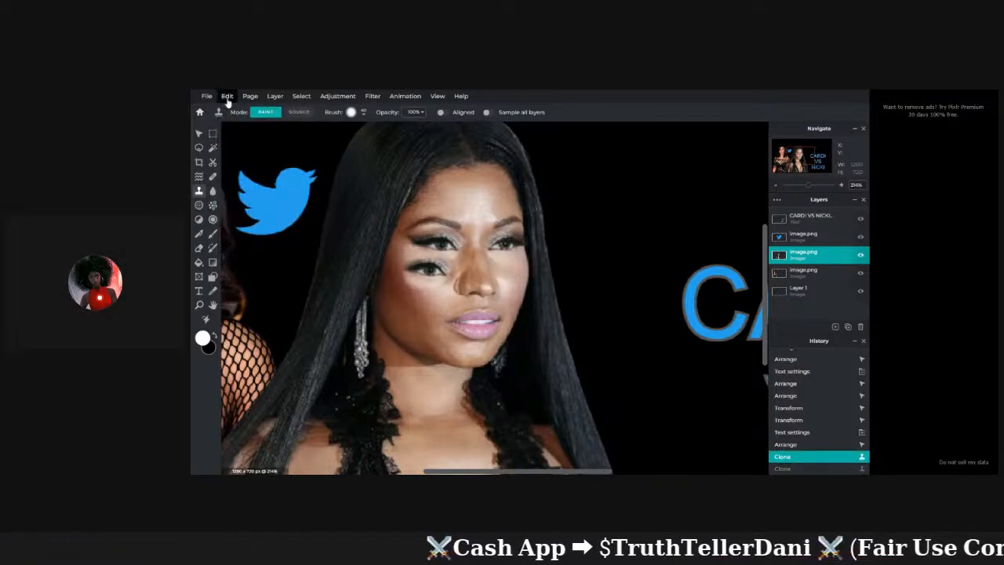
pyautogui.click(226, 98)
pyautogui.click(232, 109)
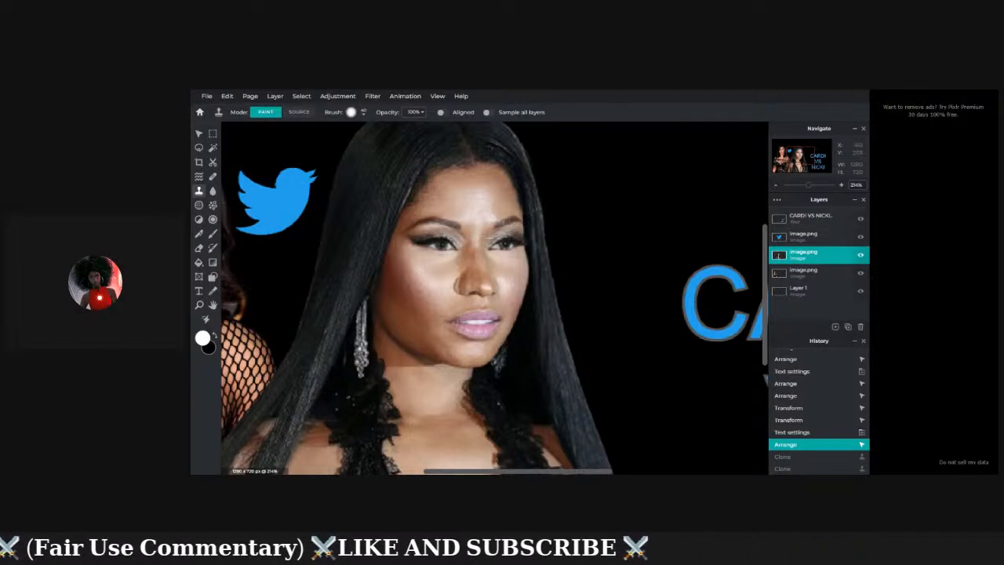
# Stretch the CARDI VS NICKI text layer taller, then bring up the text Styles options.
pyautogui.moveTo(811, 193); pyautogui.dragTo(804, 192)
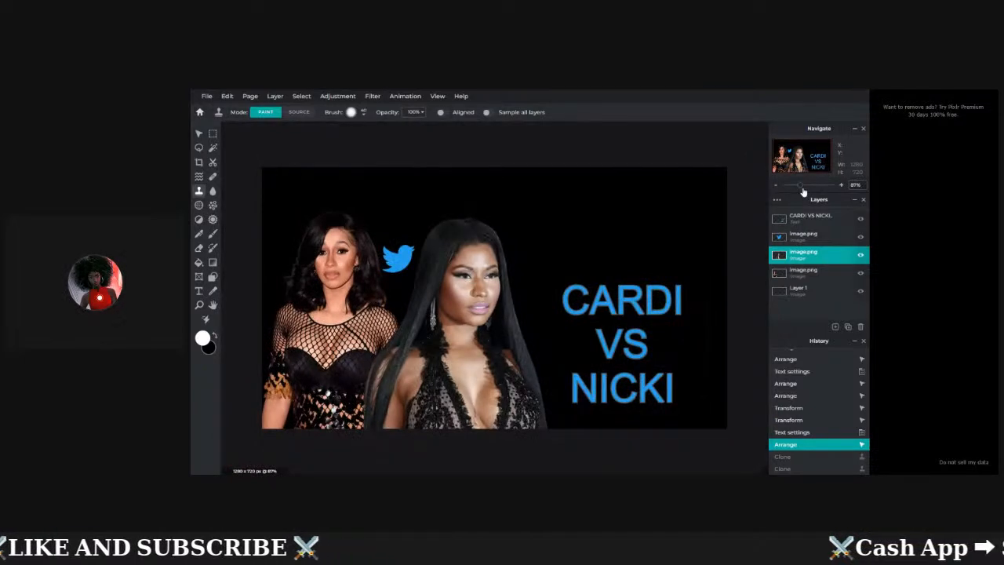
pyautogui.click(198, 134)
pyautogui.click(585, 309)
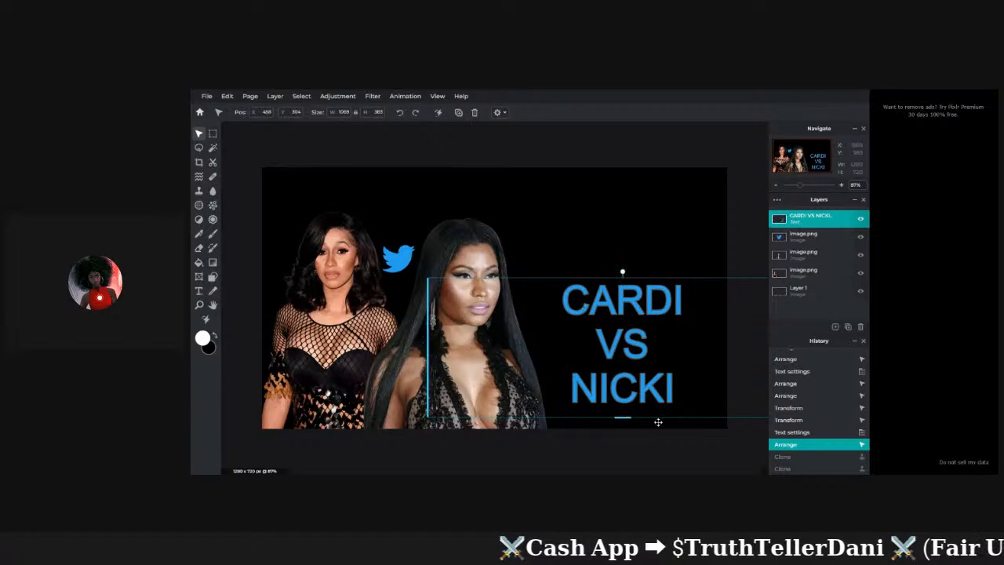
pyautogui.moveTo(622, 418); pyautogui.dragTo(623, 426)
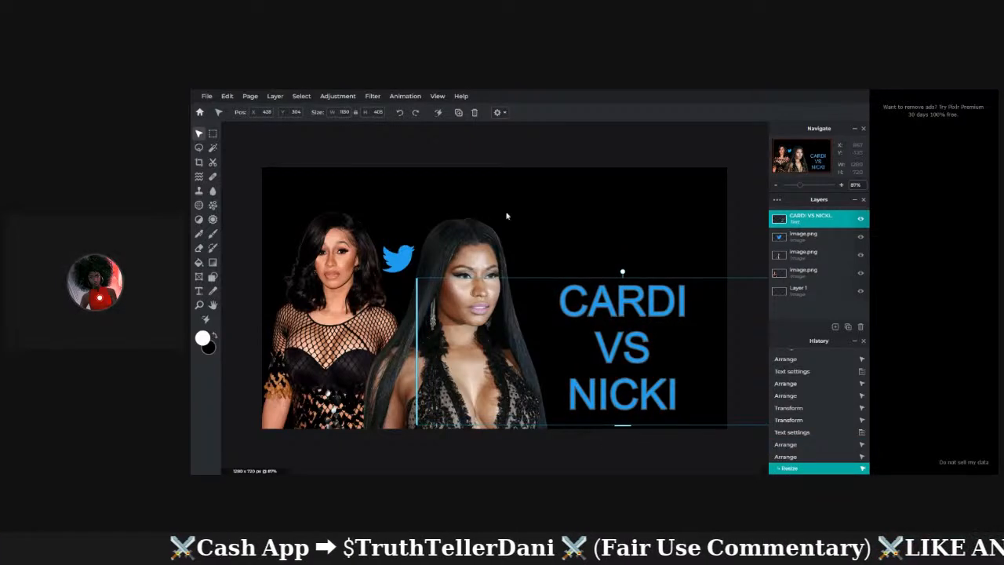
pyautogui.click(201, 293)
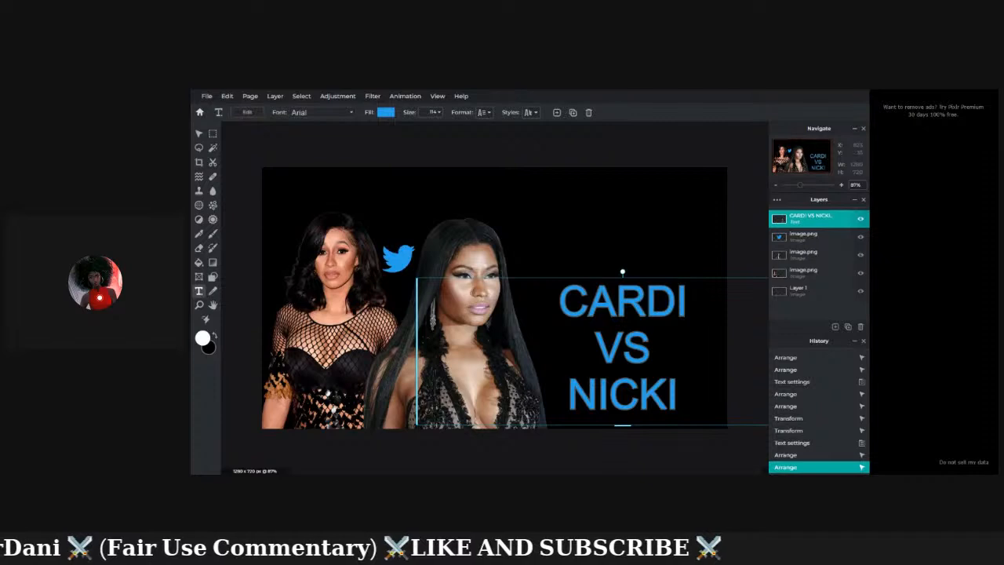
pyautogui.click(531, 114)
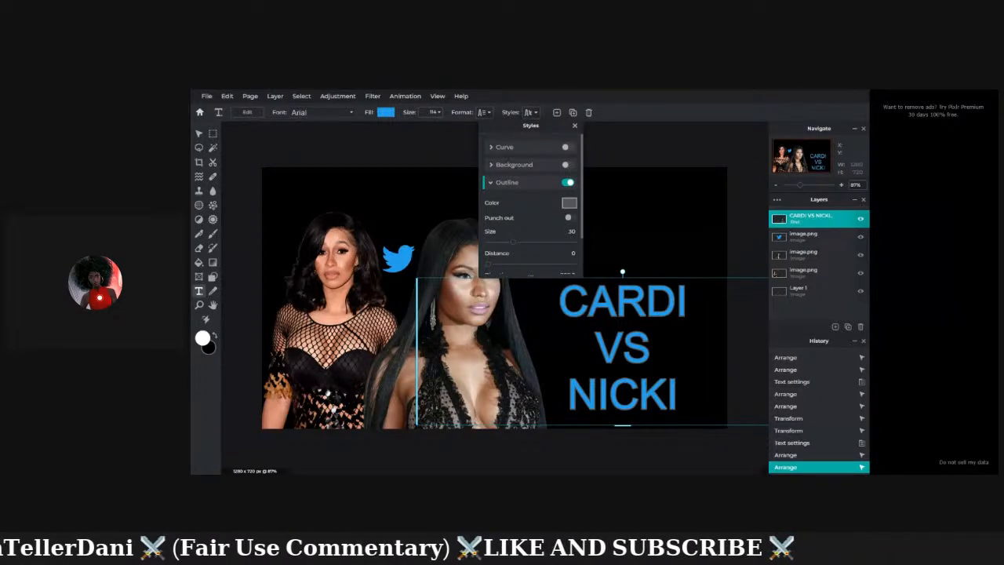
# Widen the CARDI VS NICKI grey outline to size 56 while keeping the blue fill.
pyautogui.click(570, 218)
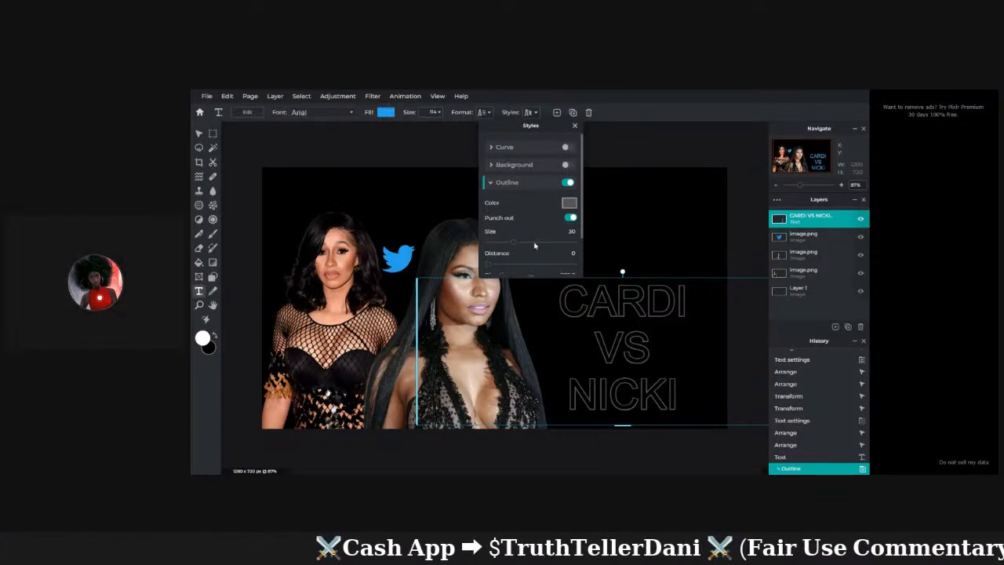
pyautogui.moveTo(512, 243); pyautogui.dragTo(536, 243)
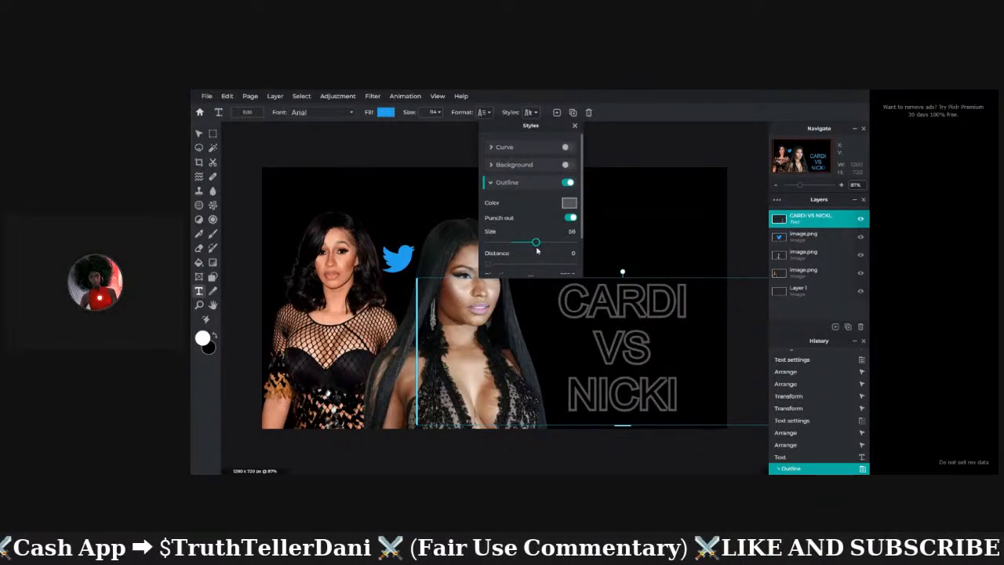
pyautogui.click(570, 219)
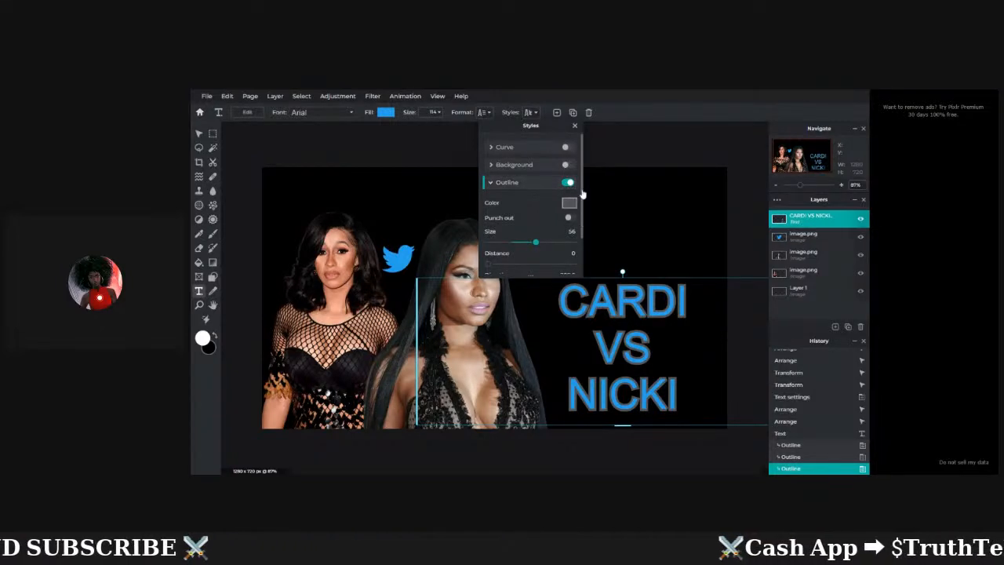
pyautogui.moveTo(583, 194); pyautogui.dragTo(588, 244)
pyautogui.click(588, 245)
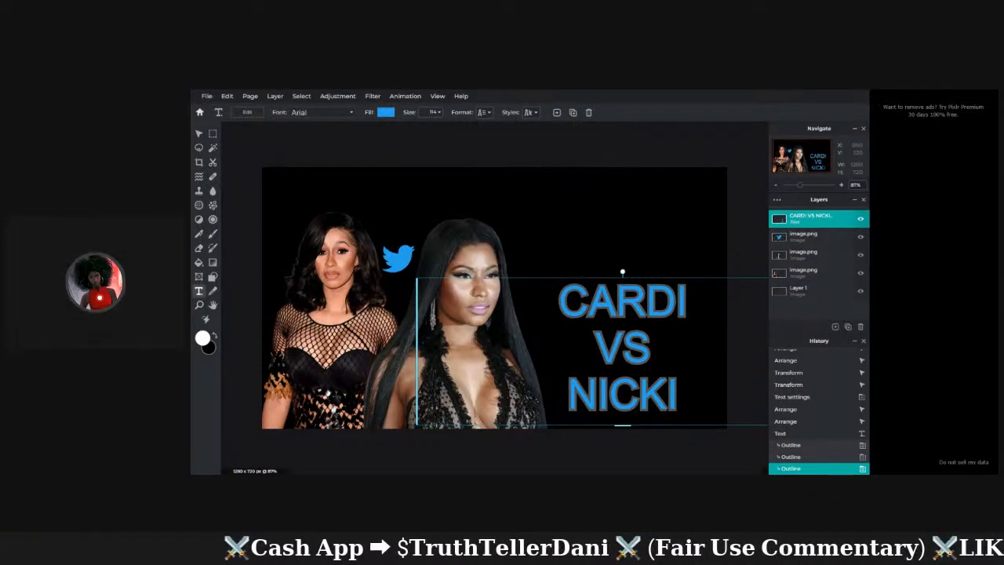
# Turn on a Shadow style for CARDI VS NICKI with blur 30, distance 30, direction 160.
pyautogui.click(530, 112)
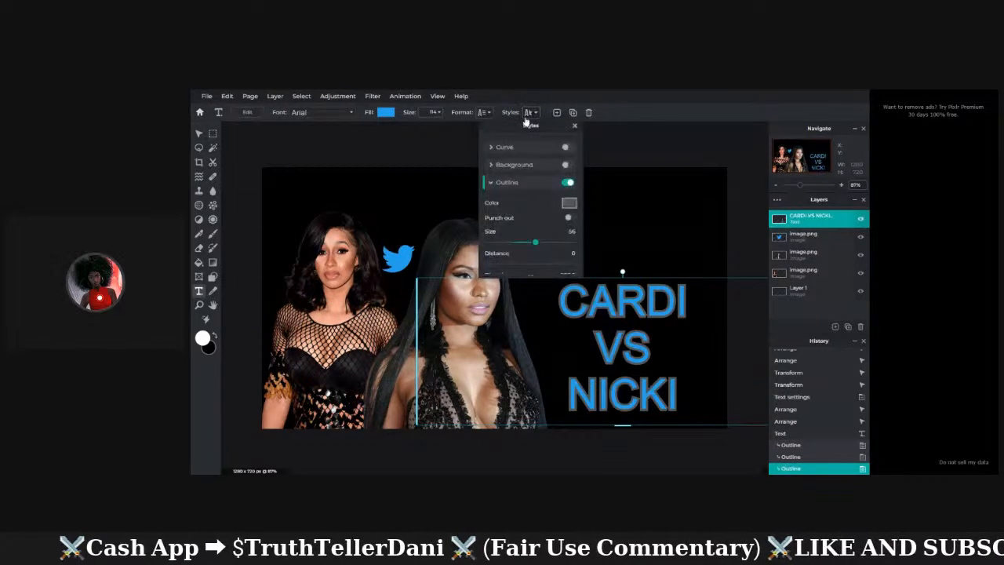
pyautogui.moveTo(584, 201); pyautogui.dragTo(589, 239)
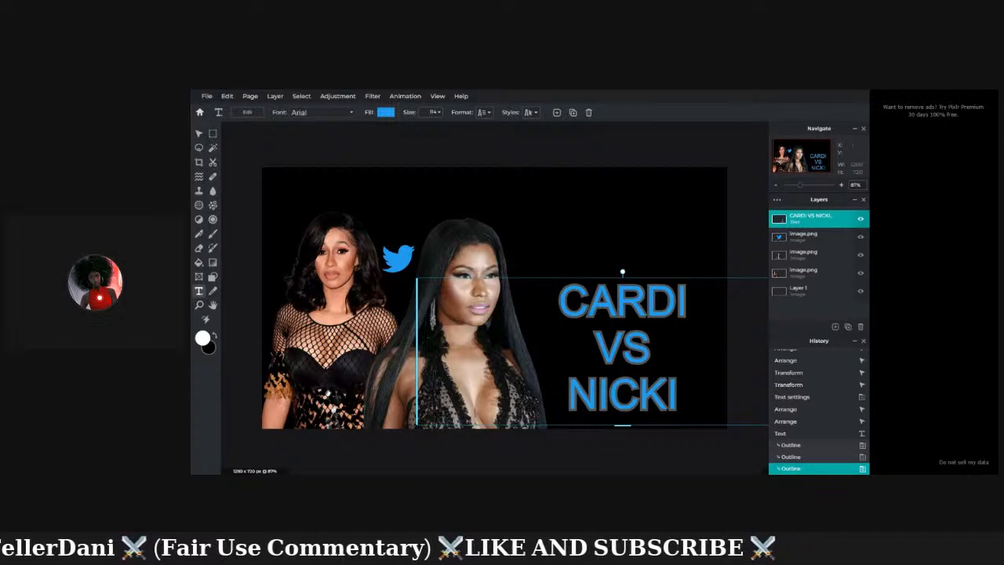
pyautogui.click(527, 112)
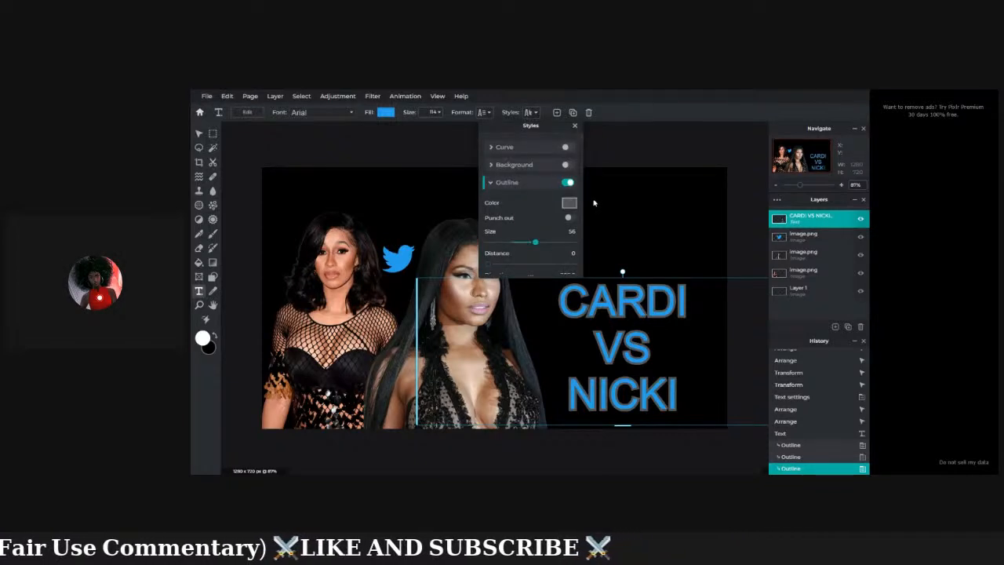
pyautogui.moveTo(585, 203); pyautogui.dragTo(584, 244)
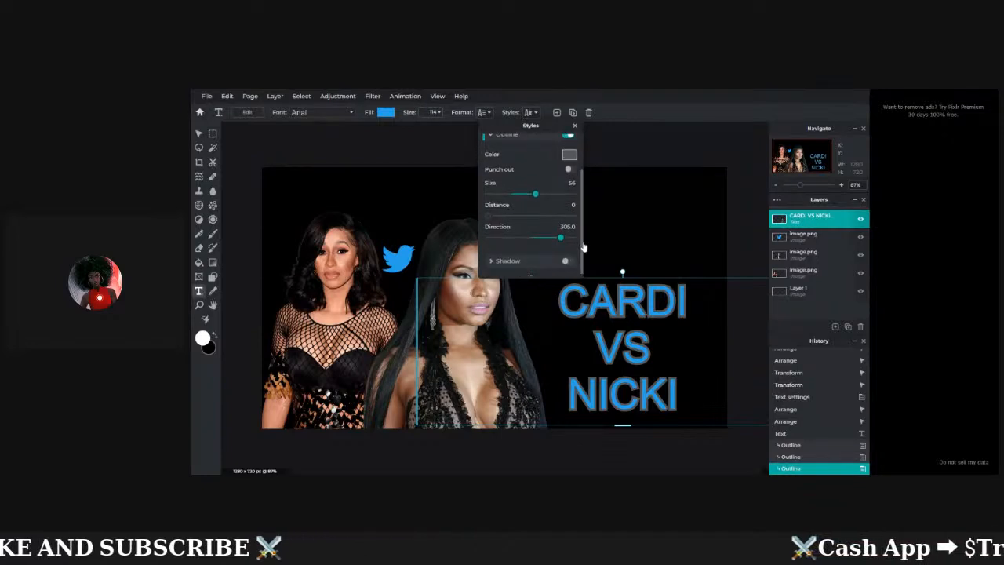
pyautogui.click(569, 262)
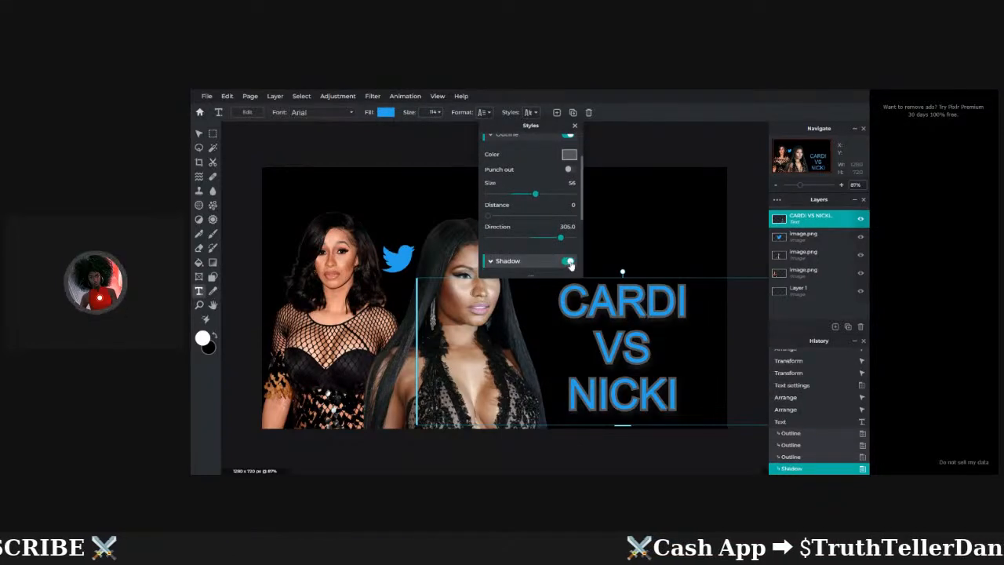
pyautogui.moveTo(583, 213); pyautogui.dragTo(586, 248)
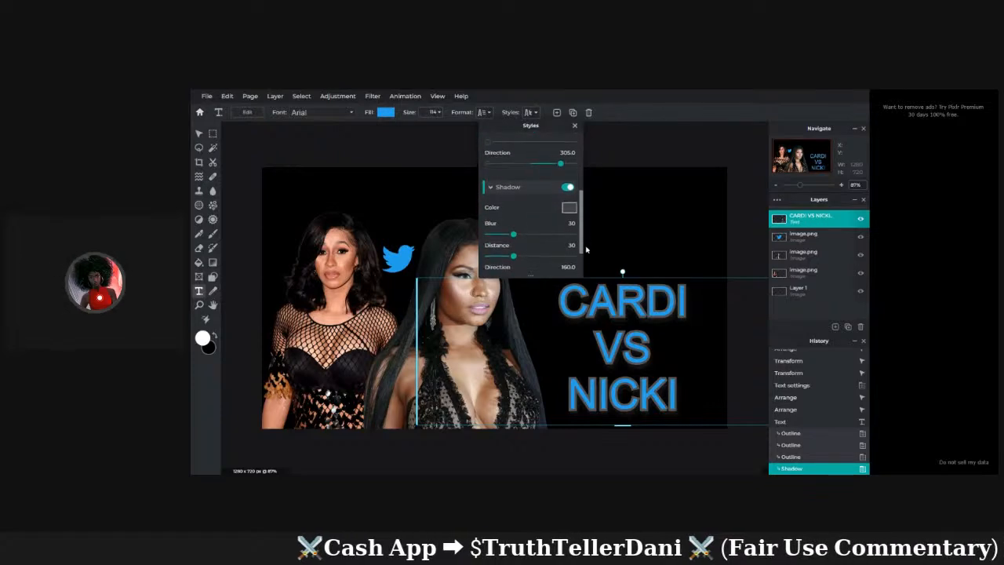
pyautogui.click(520, 112)
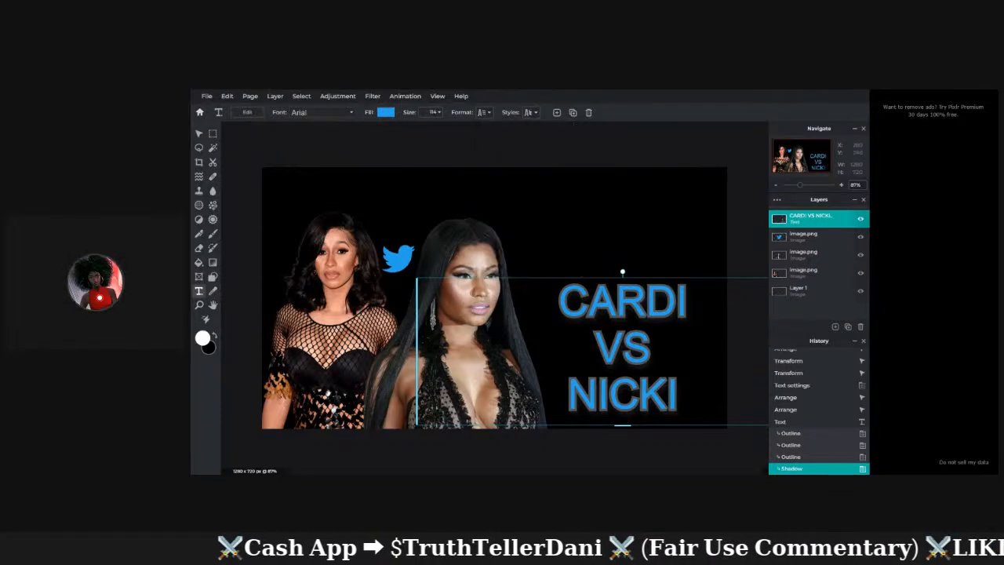
pyautogui.click(519, 112)
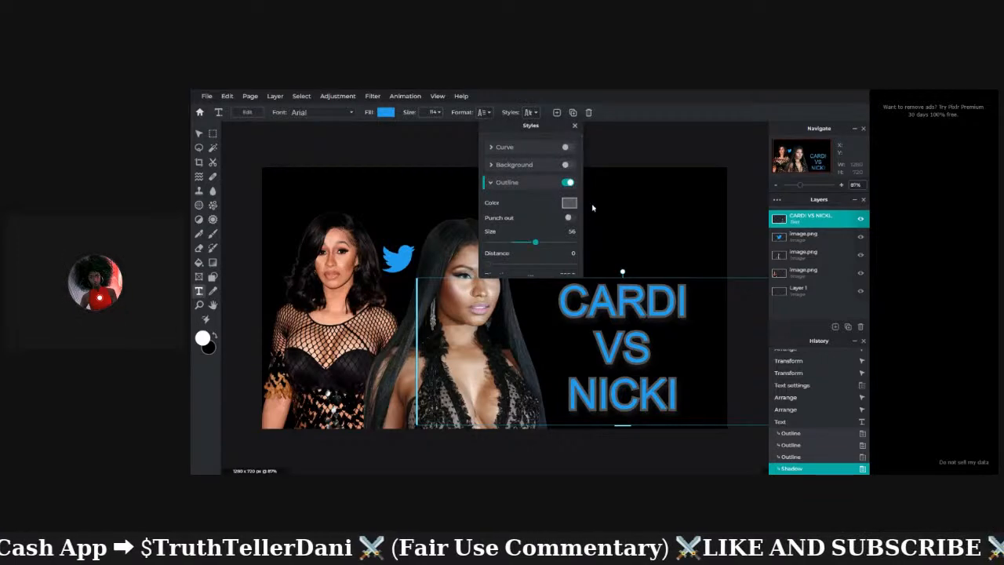
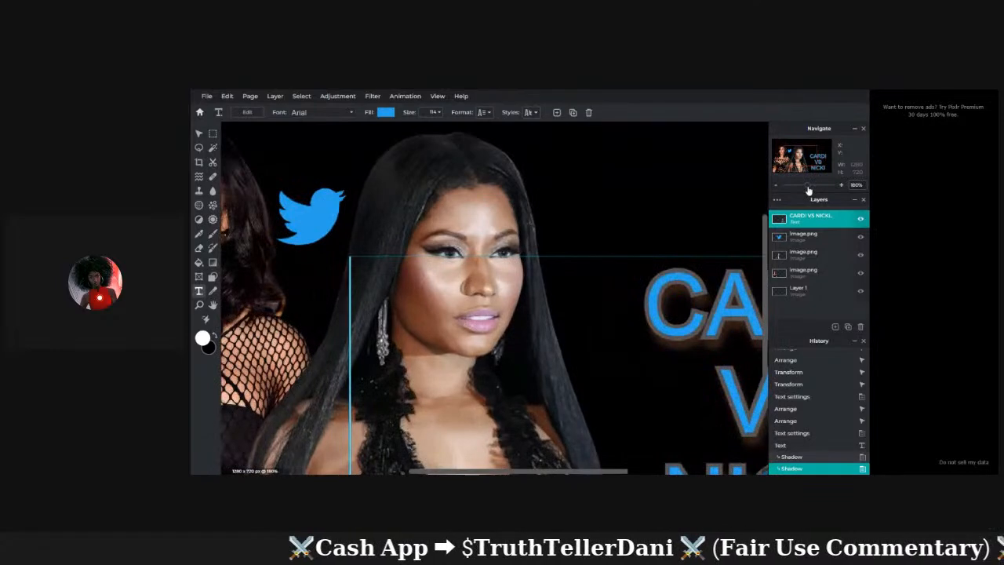
# Zoom in to inspect the CARDI VS NICKI title closely, then zoom back out.
pyautogui.moveTo(809, 190); pyautogui.dragTo(811, 190)
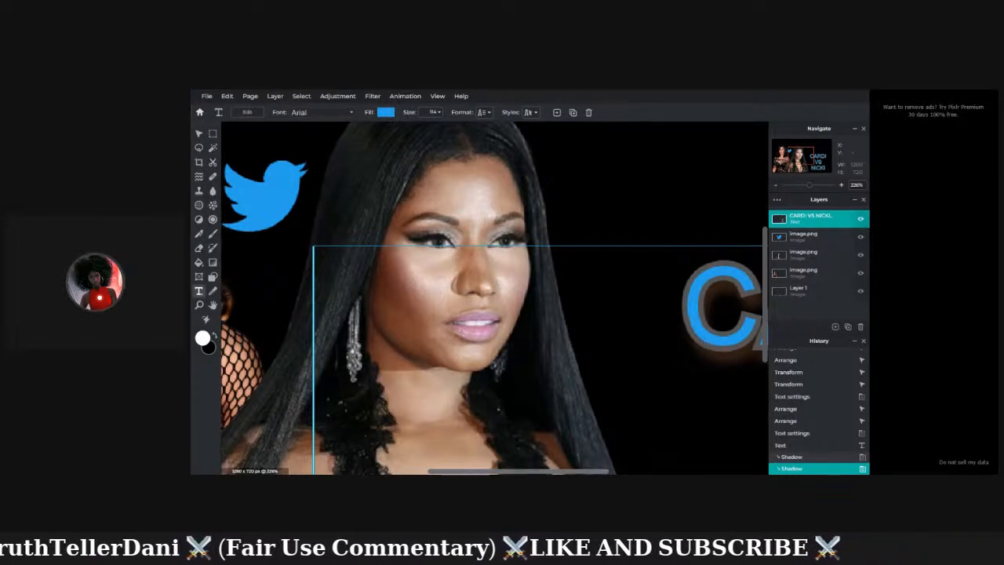
pyautogui.moveTo(590, 474); pyautogui.dragTo(672, 471)
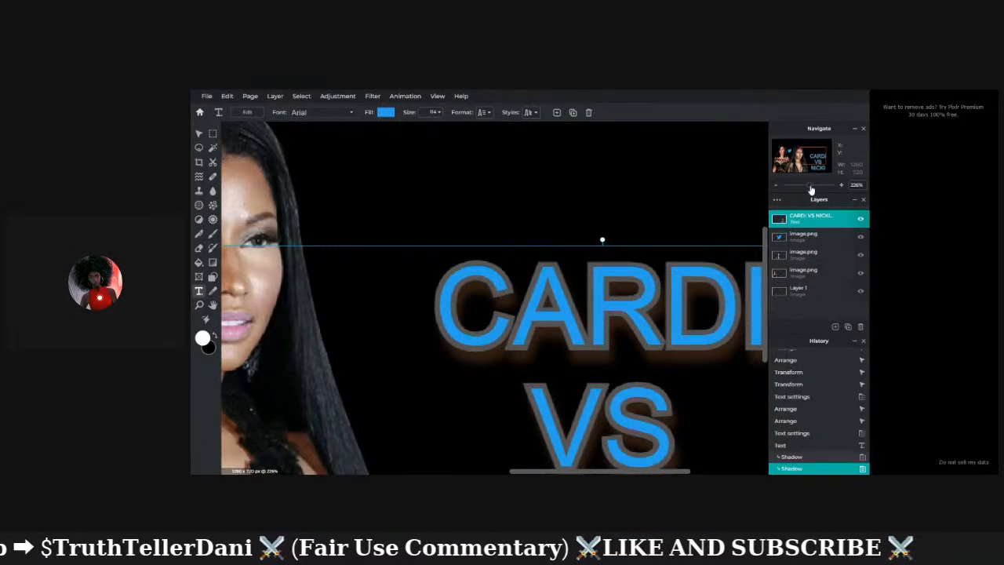
pyautogui.moveTo(810, 187); pyautogui.dragTo(806, 193)
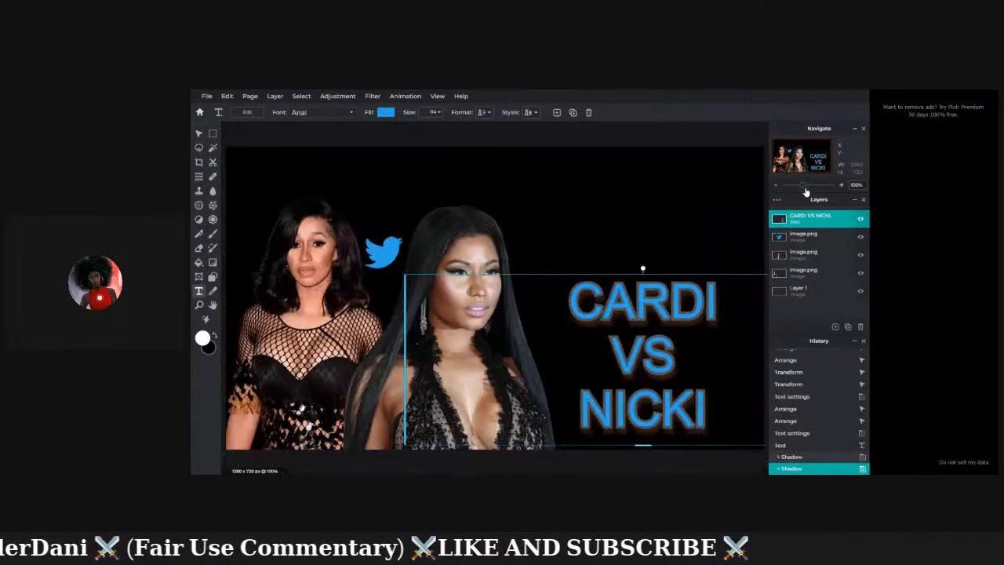
# Lower the CARDI VS NICKI text shadow blur to 17.
pyautogui.click(529, 112)
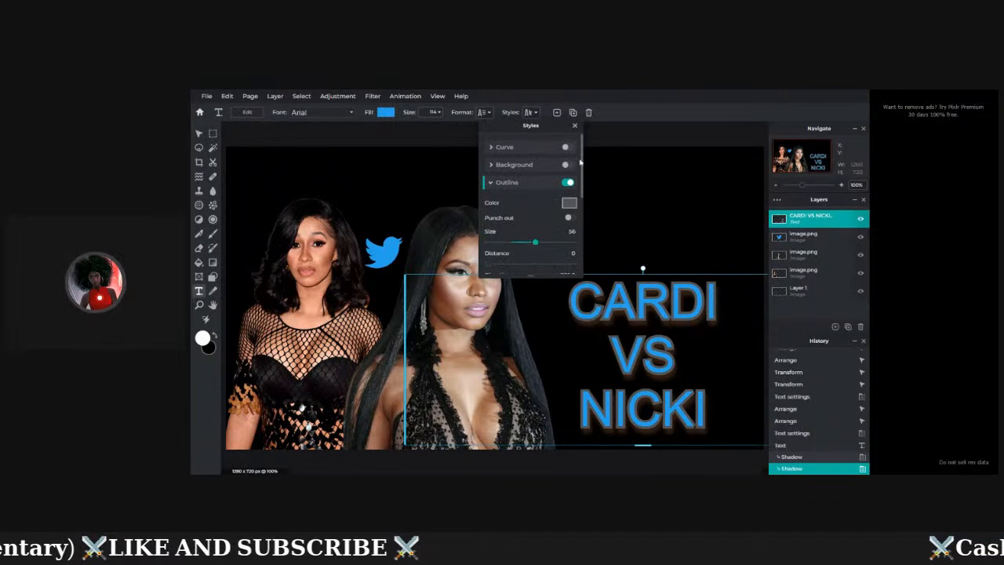
pyautogui.moveTo(580, 161); pyautogui.dragTo(585, 211)
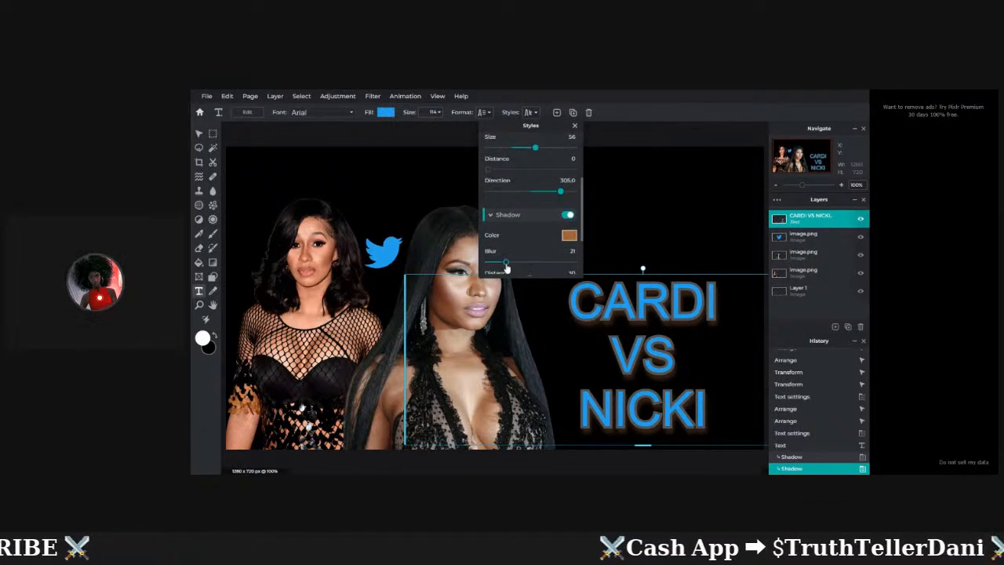
pyautogui.moveTo(506, 267)
pyautogui.mouseDown()
pyautogui.moveTo(491, 272)
pyautogui.moveTo(562, 267)
pyautogui.moveTo(504, 281)
pyautogui.mouseUp()
pyautogui.click(639, 214)
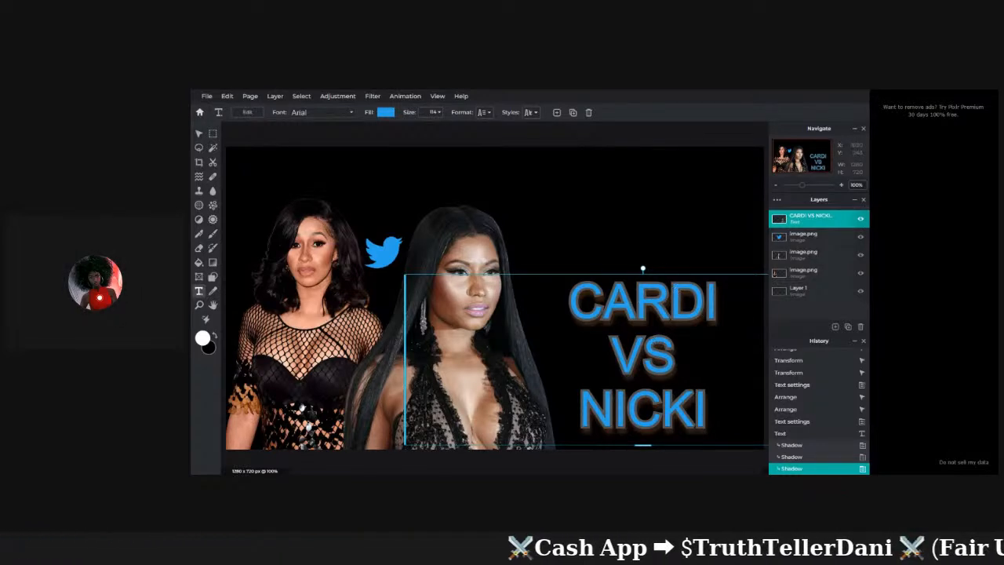
# Enlarge the CARDI VS NICKI text to size 124 and nudge it up and left.
pyautogui.moveTo(802, 186); pyautogui.dragTo(797, 186)
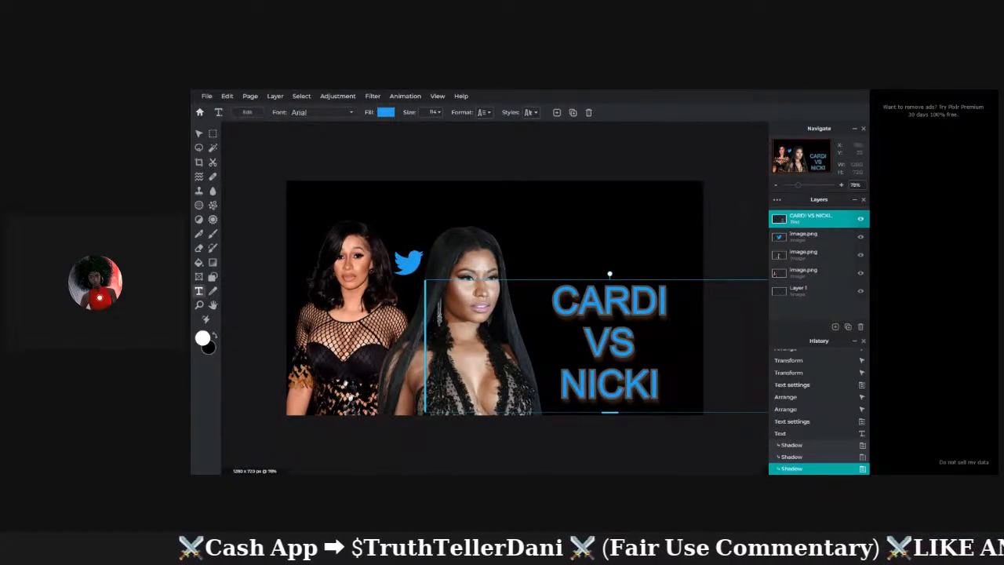
pyautogui.click(739, 208)
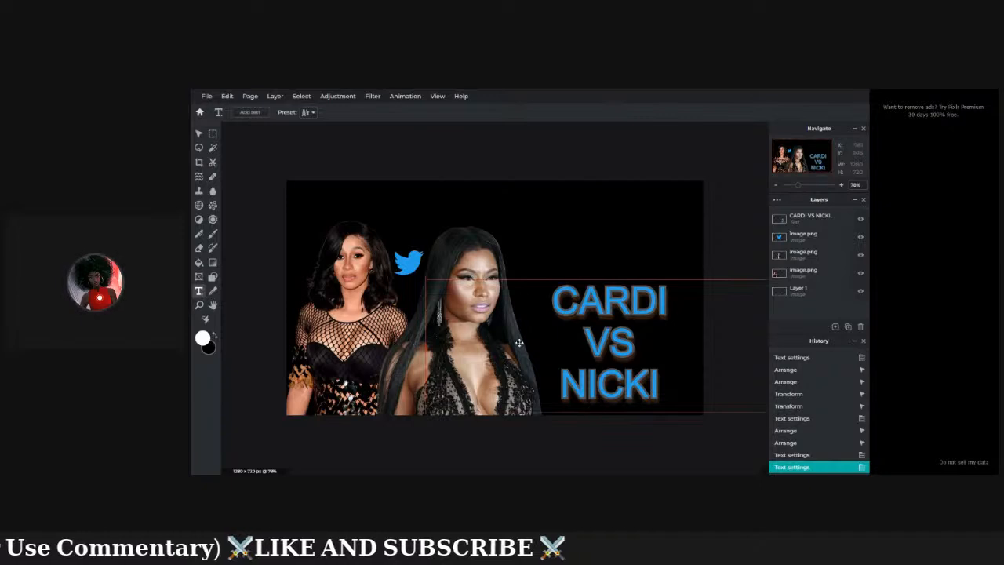
pyautogui.click(596, 351)
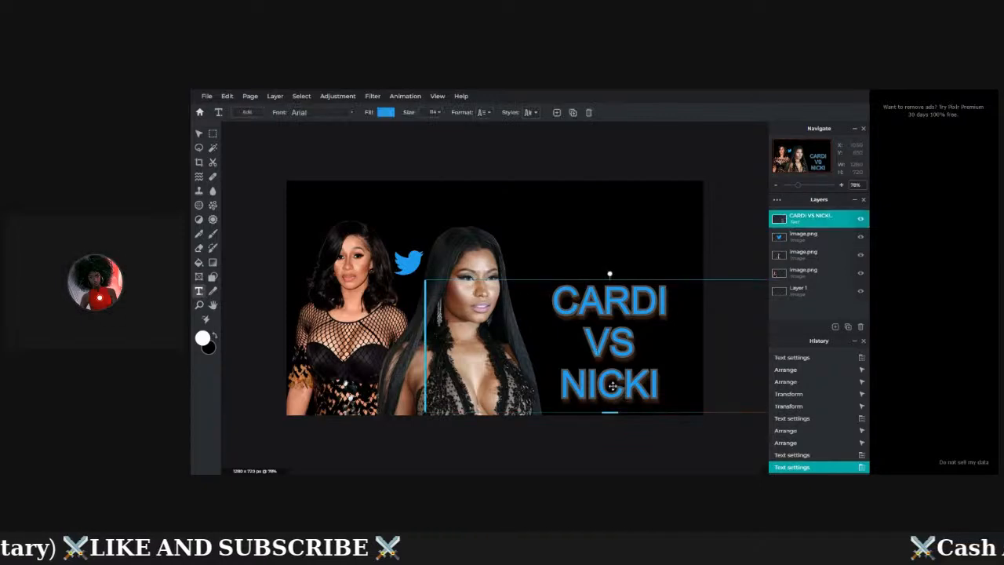
pyautogui.moveTo(615, 414); pyautogui.dragTo(614, 423)
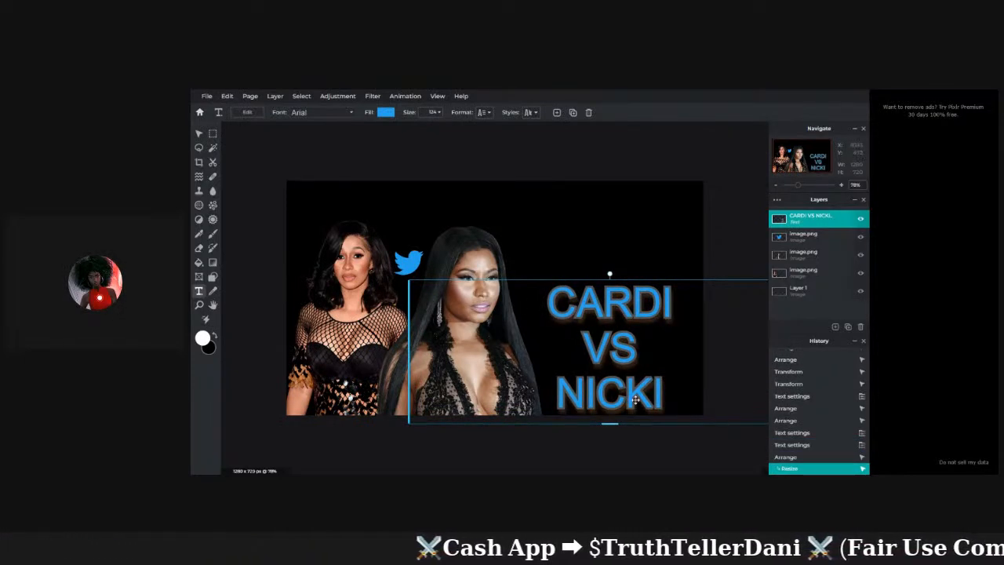
pyautogui.moveTo(621, 372); pyautogui.dragTo(618, 362)
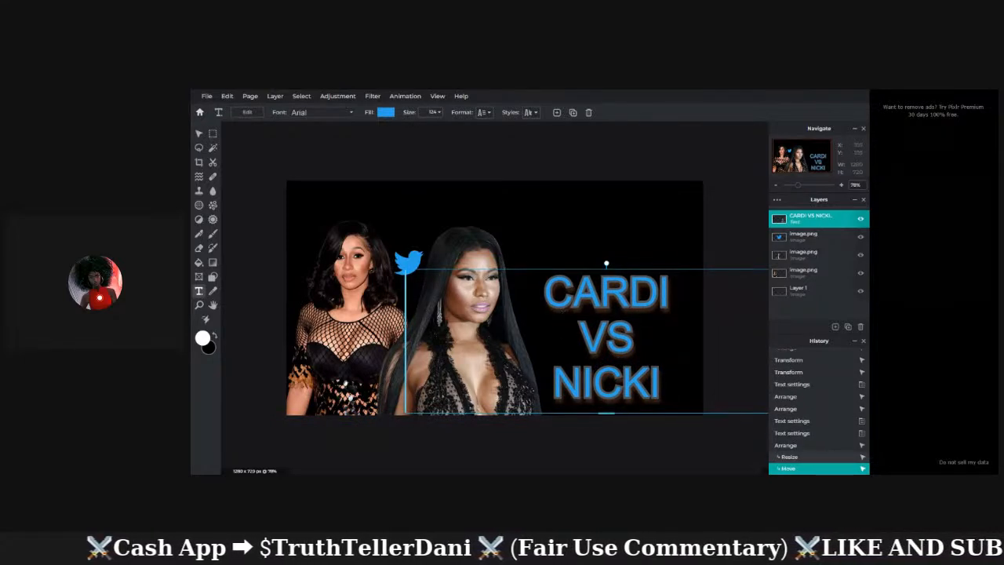
pyautogui.click(516, 241)
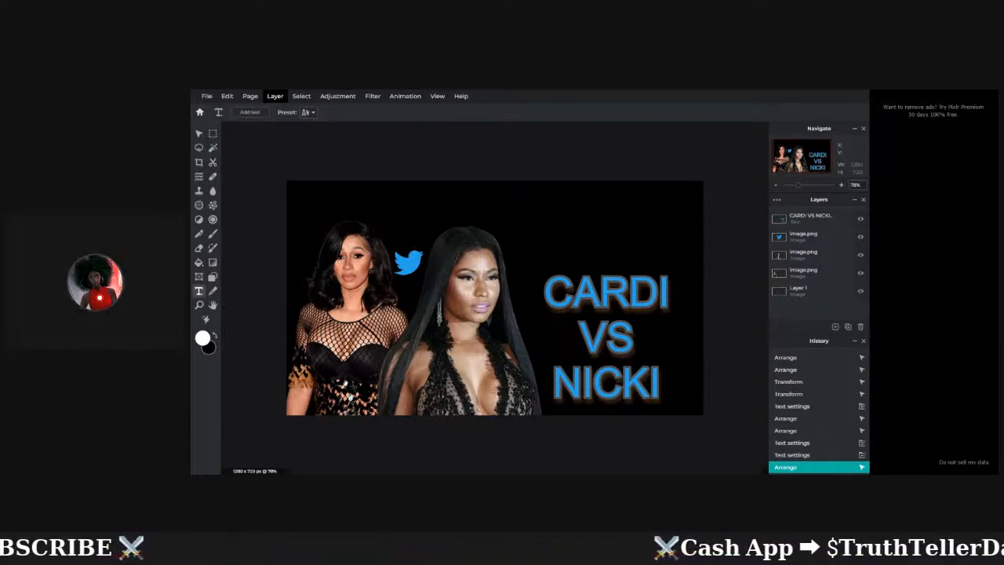
# Merge all visible layers of the thumbnail into one.
pyautogui.click(274, 98)
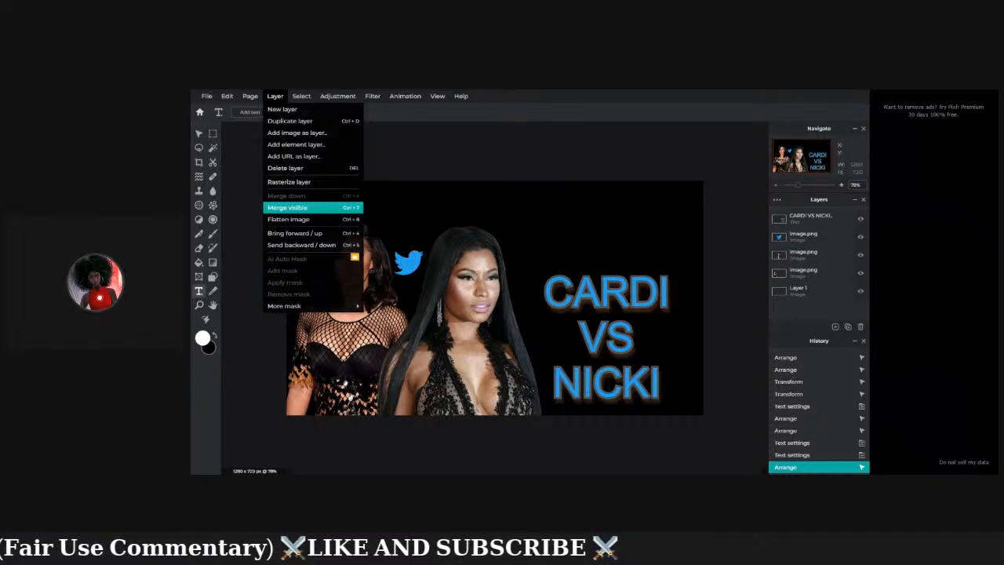
pyautogui.click(326, 208)
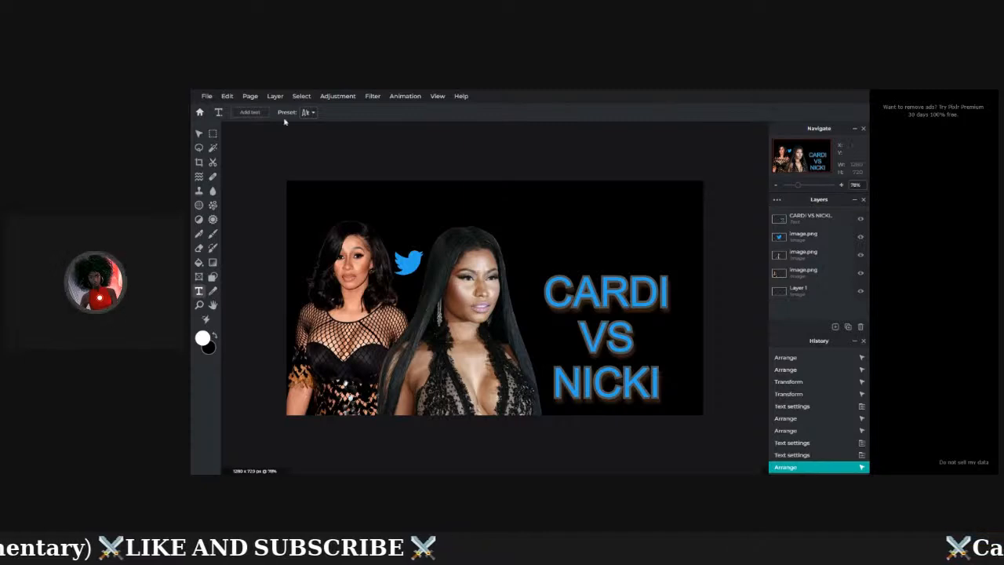
pyautogui.click(274, 97)
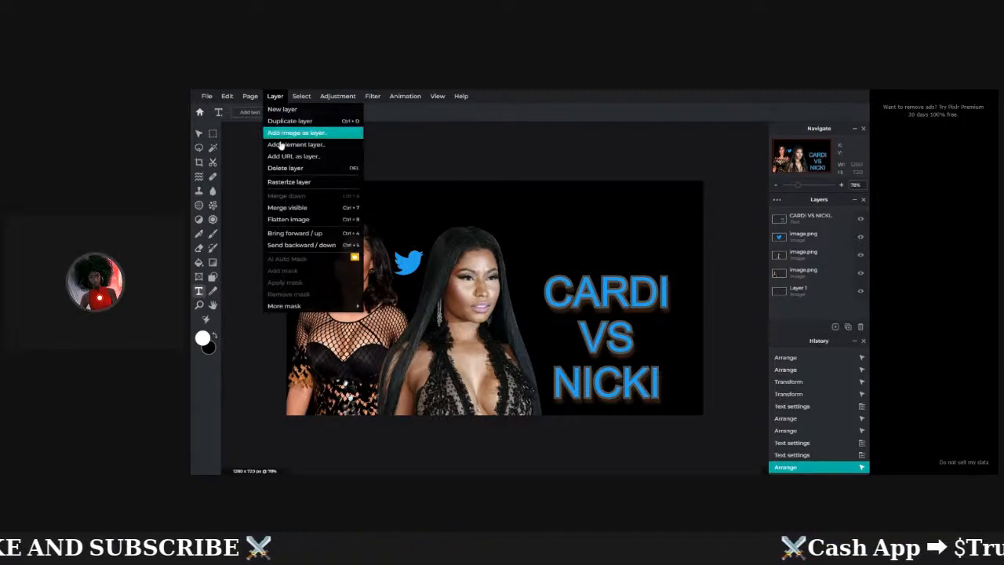
pyautogui.click(290, 209)
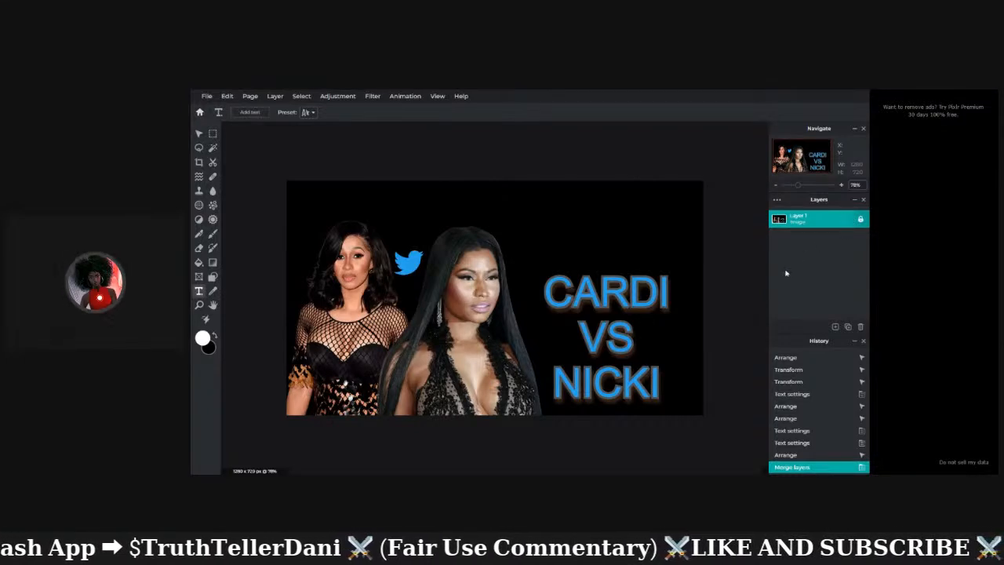
# Flatten the image into a single Background layer.
pyautogui.click(274, 96)
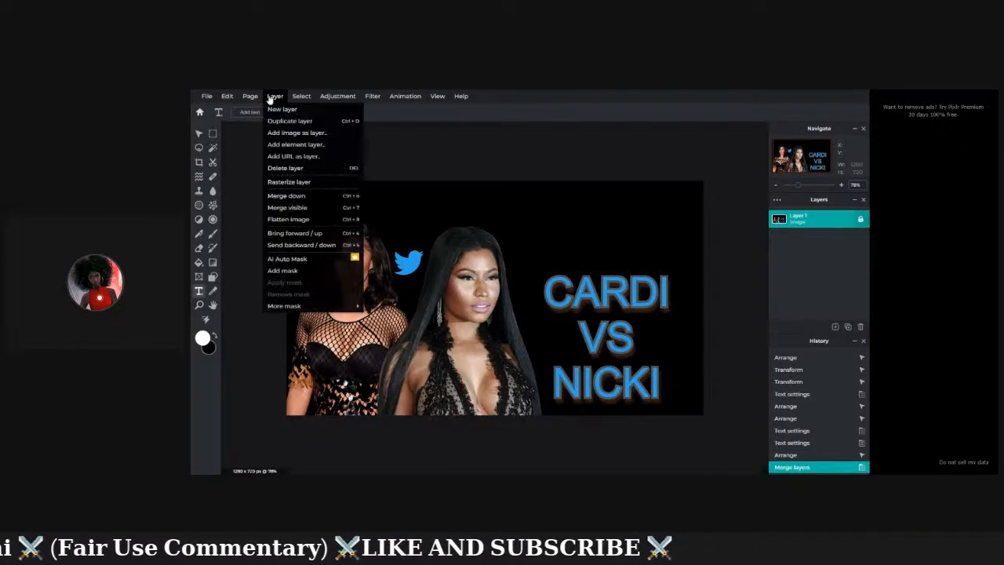
pyautogui.click(312, 219)
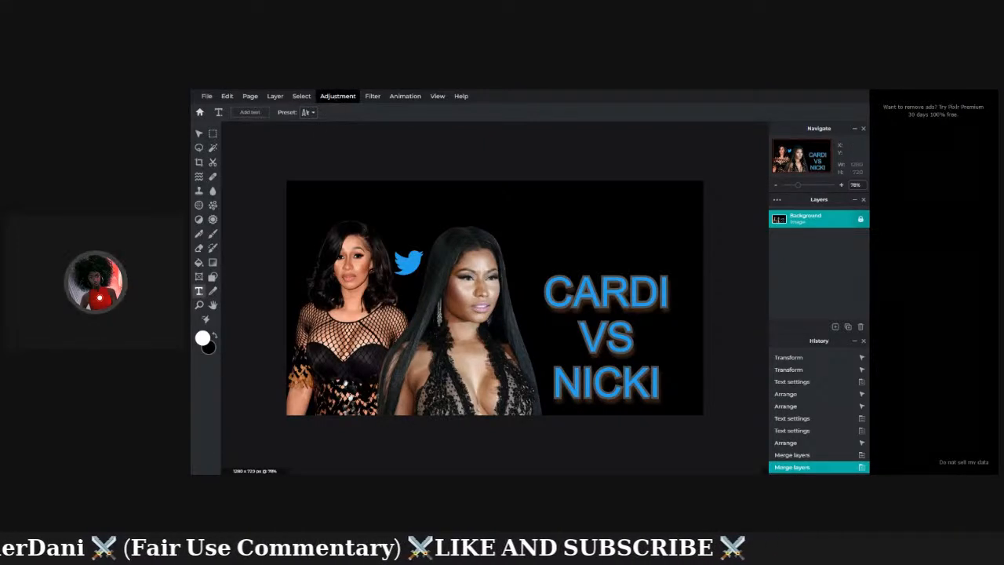
pyautogui.click(336, 97)
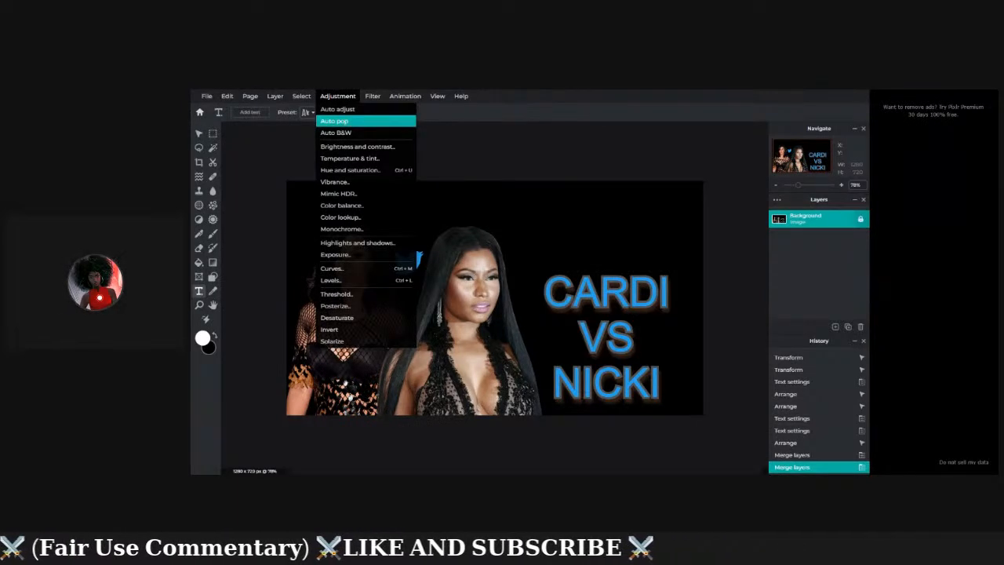
pyautogui.click(345, 122)
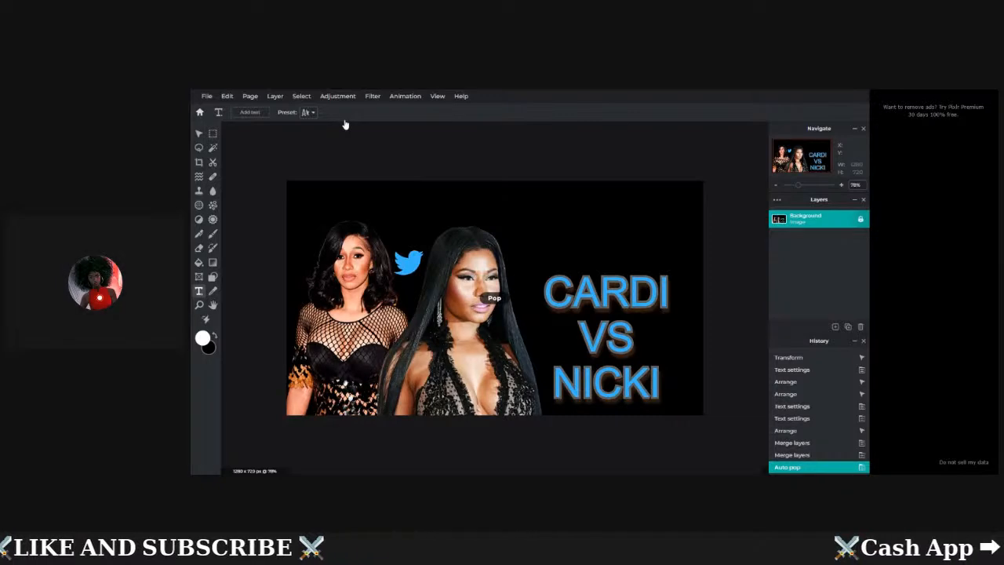
pyautogui.click(229, 96)
pyautogui.click(235, 111)
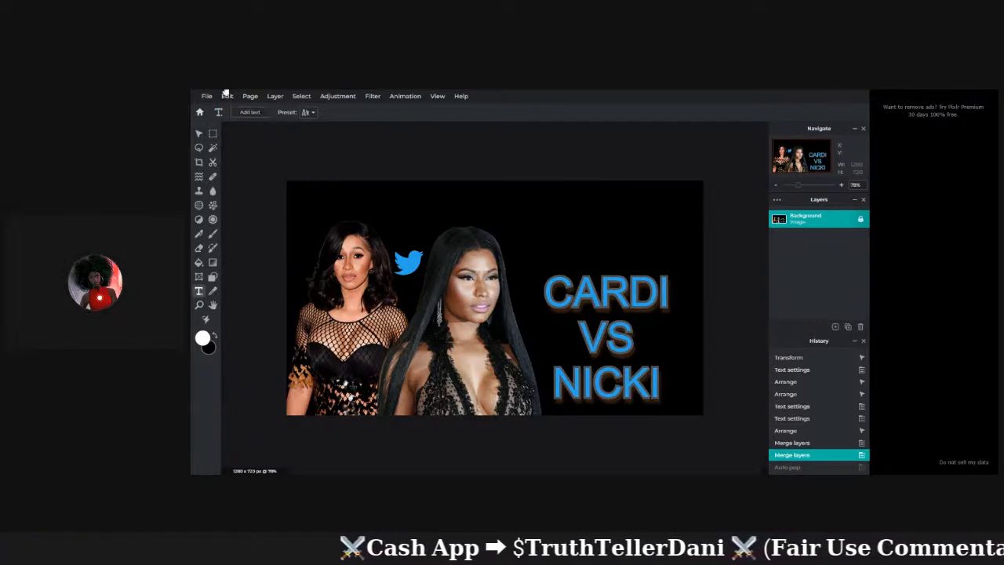
# Redo the Auto pop enhancement on the flattened thumbnail, then view the File menu.
pyautogui.click(227, 96)
pyautogui.click(234, 126)
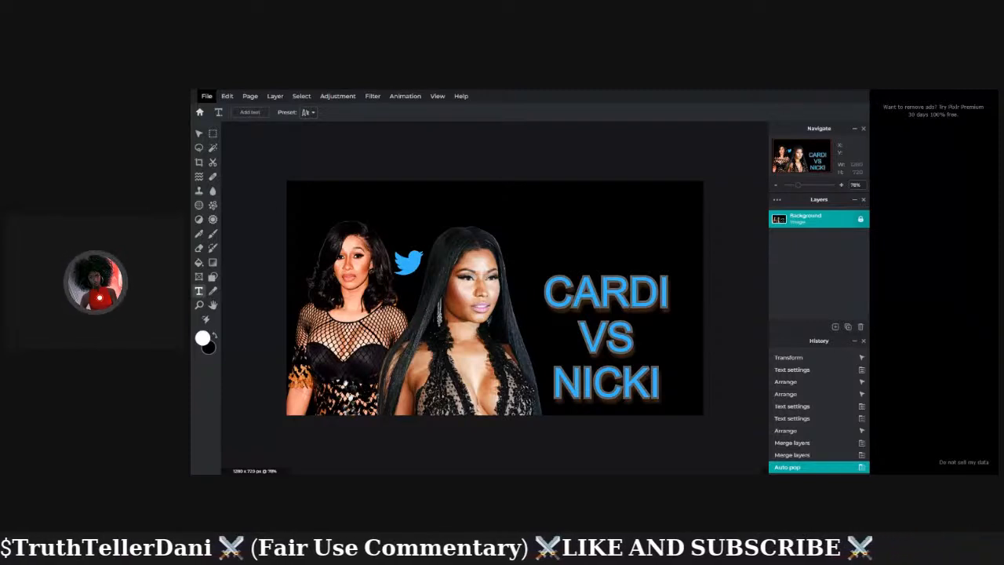
pyautogui.click(207, 96)
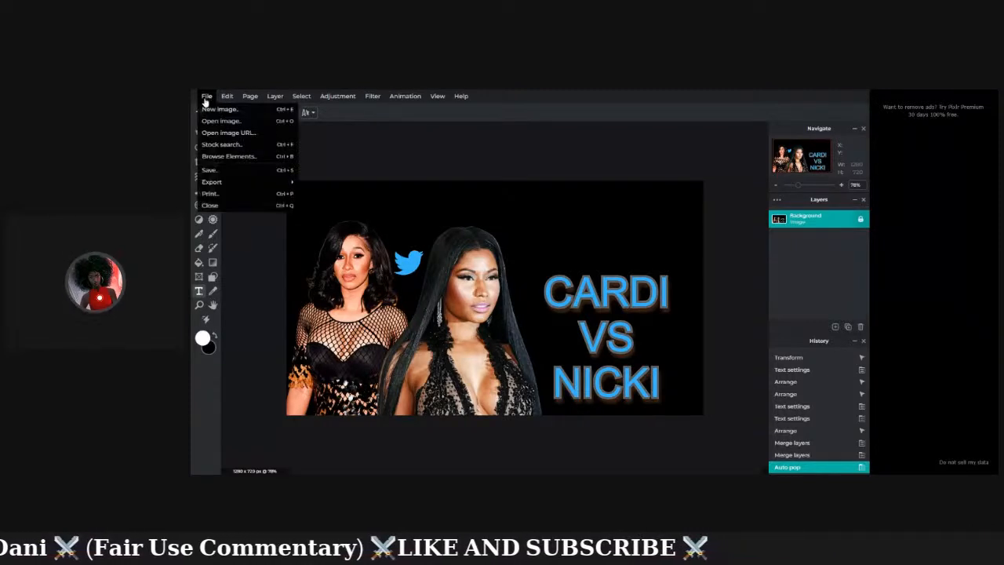
pyautogui.moveTo(254, 106)
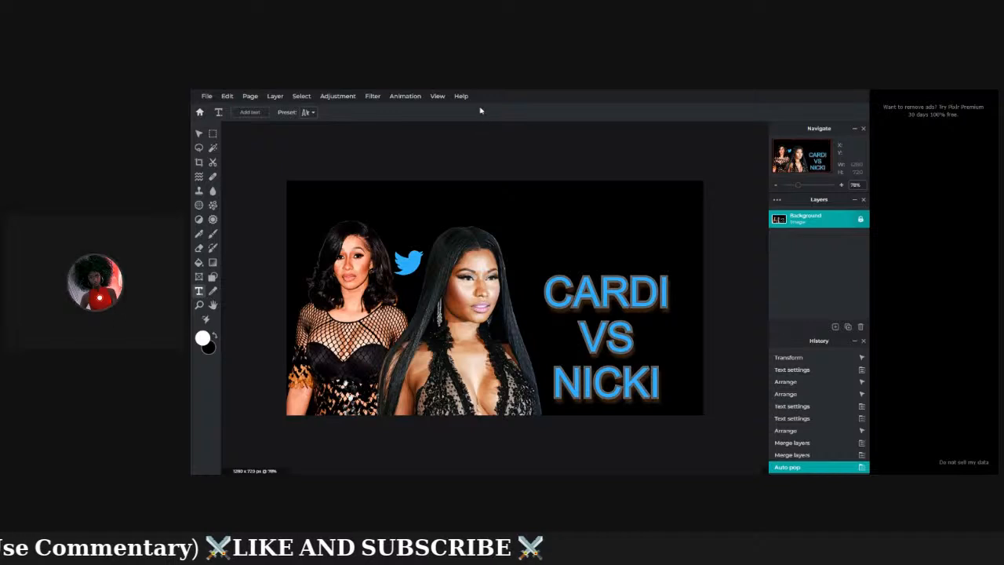